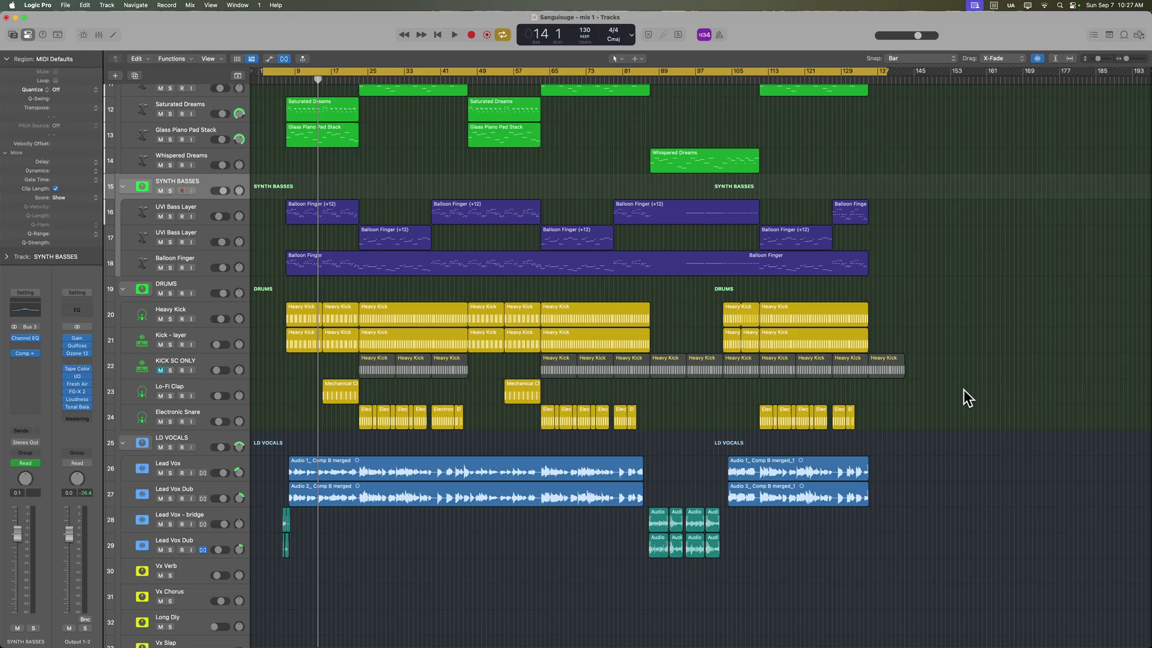
Zoom the Tracks area horizontally to about bars 1–120 and adjust track lane heights.
key(super+Right)
key(super+Right)
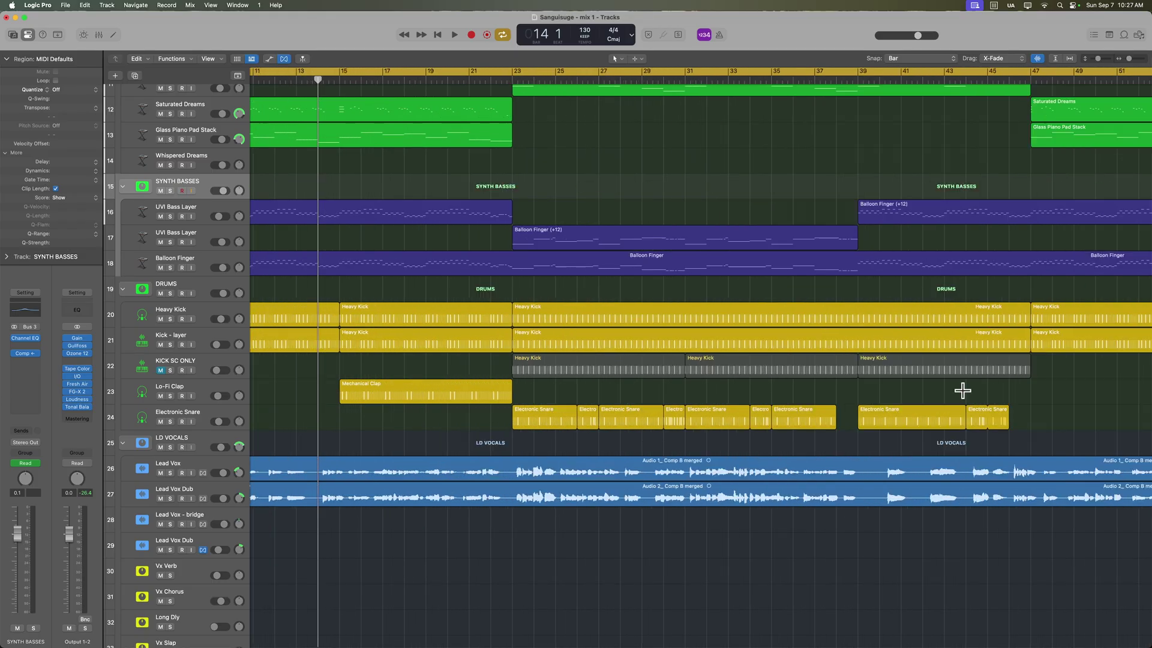
key(super+Right)
key(super+Left)
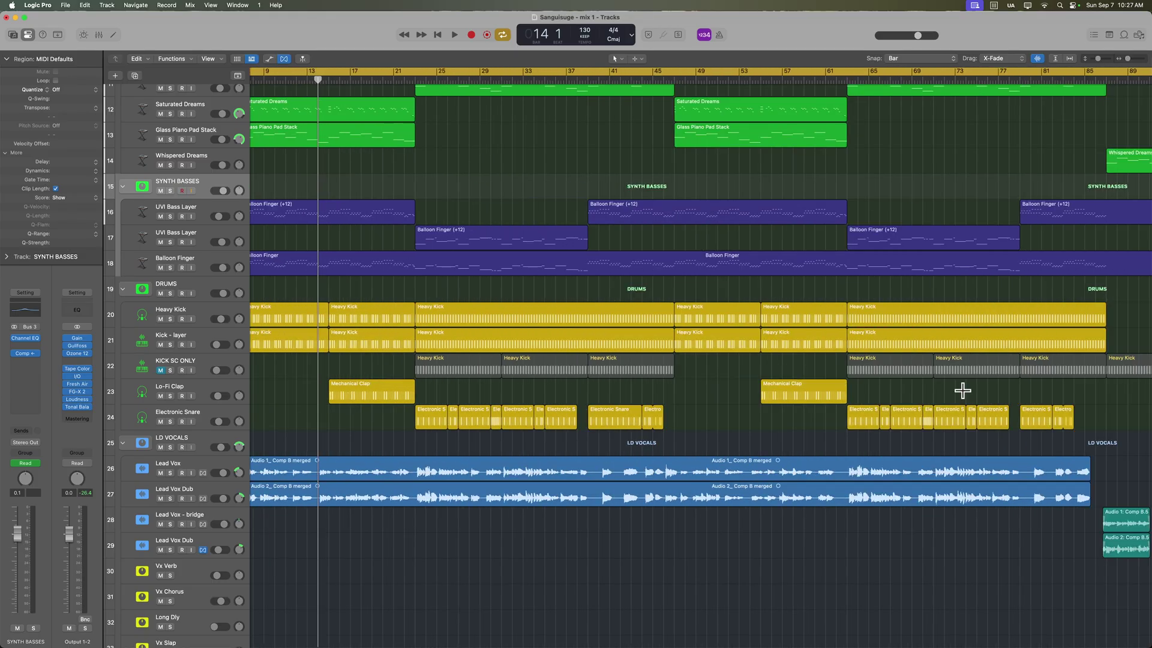
key(super+Down)
key(super+Up)
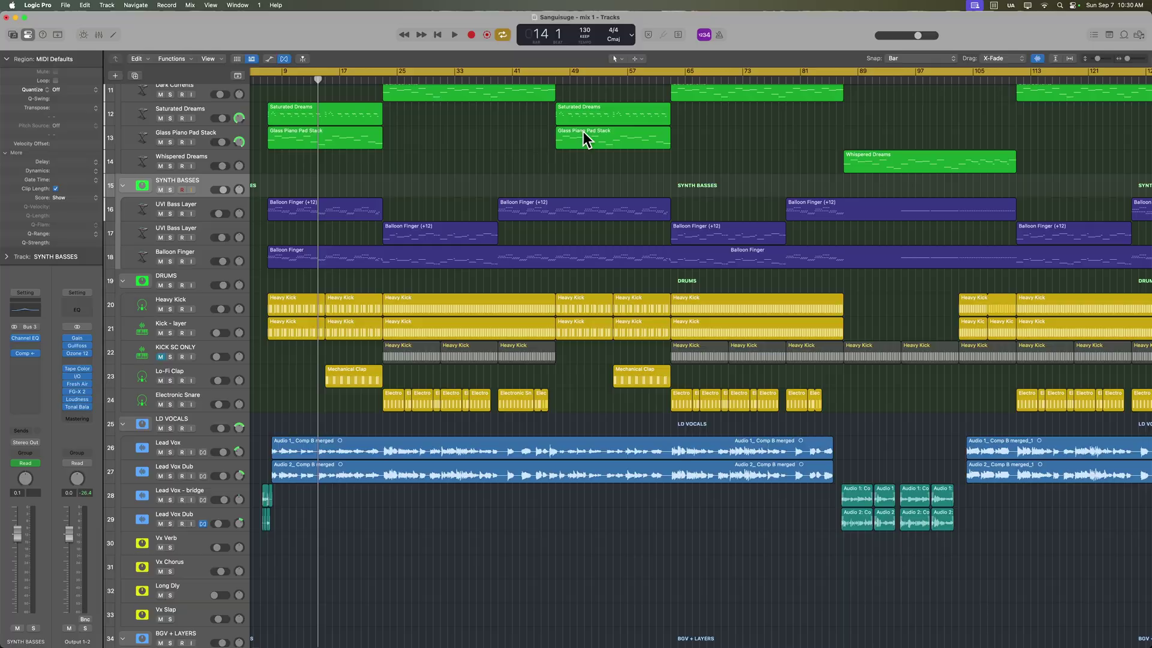
Switch the LCD to the Custom view showing SMPTE time, bars, tempo and CPU meters.
click(632, 35)
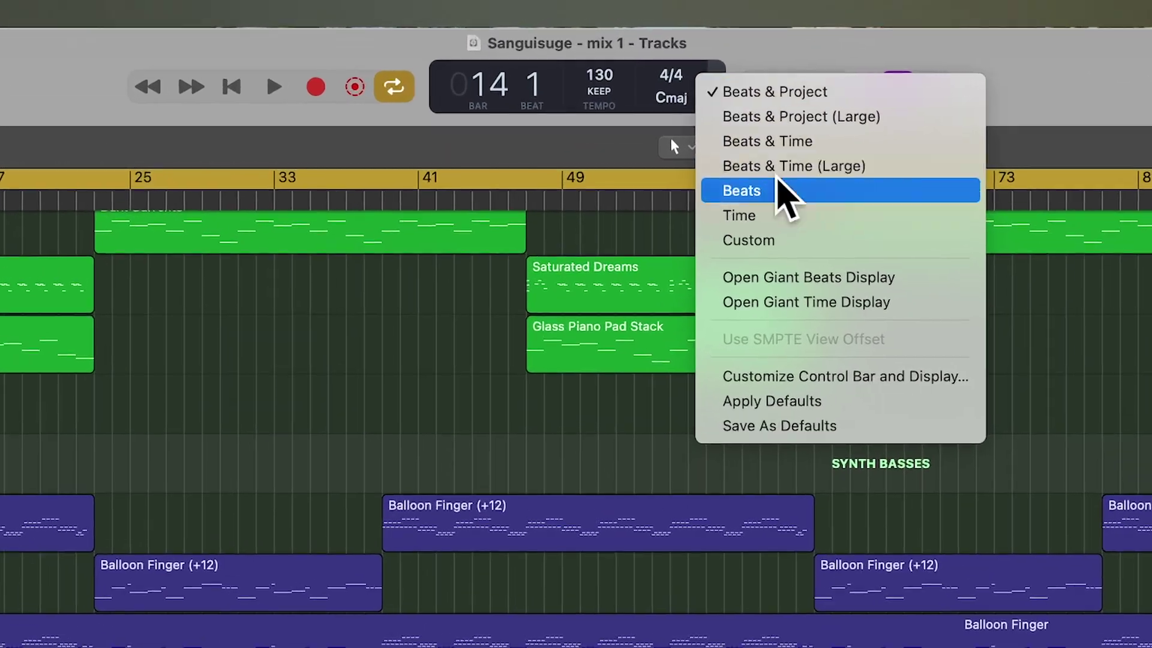
click(811, 240)
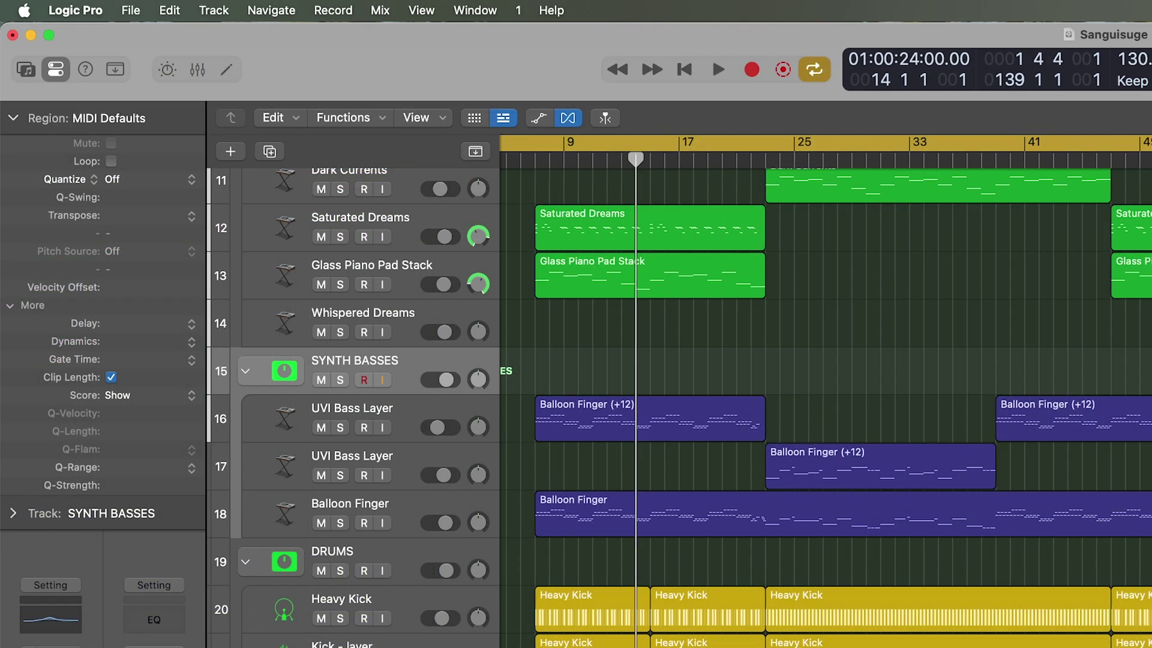
Open Controller Assignments from the Logic Pro > Control Surfaces menu.
click(95, 10)
mouse_move(114, 102)
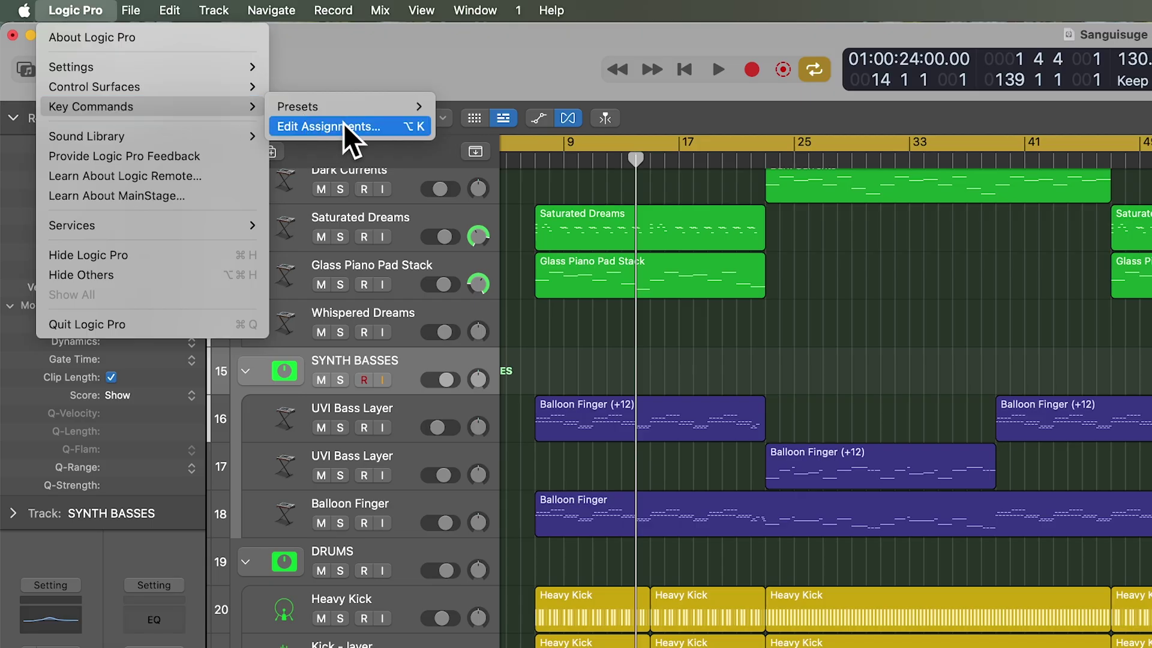
mouse_move(207, 89)
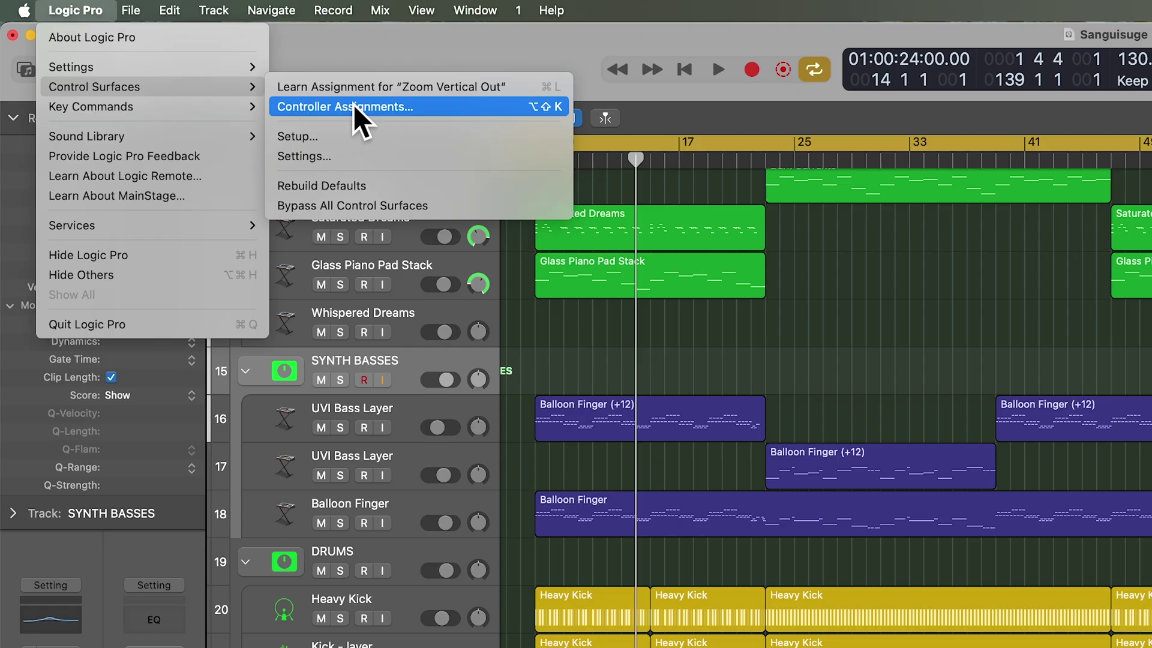
click(472, 109)
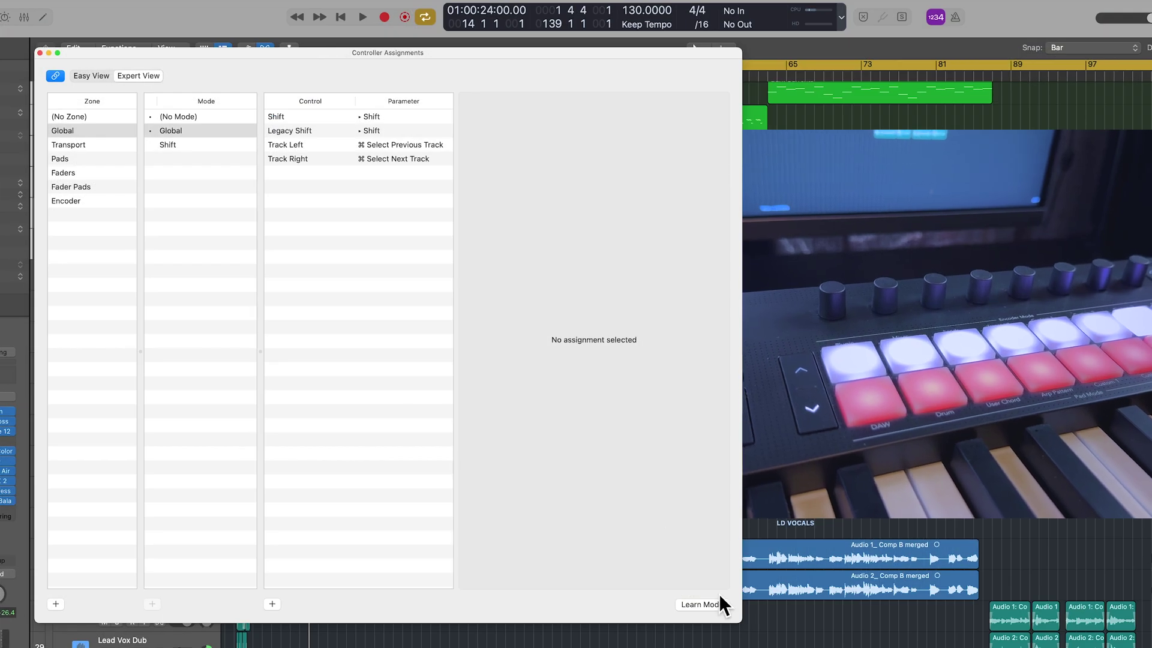
Learn CC 21 from the first encoder and map it to Global Horizontal Zoom over the full range.
click(714, 603)
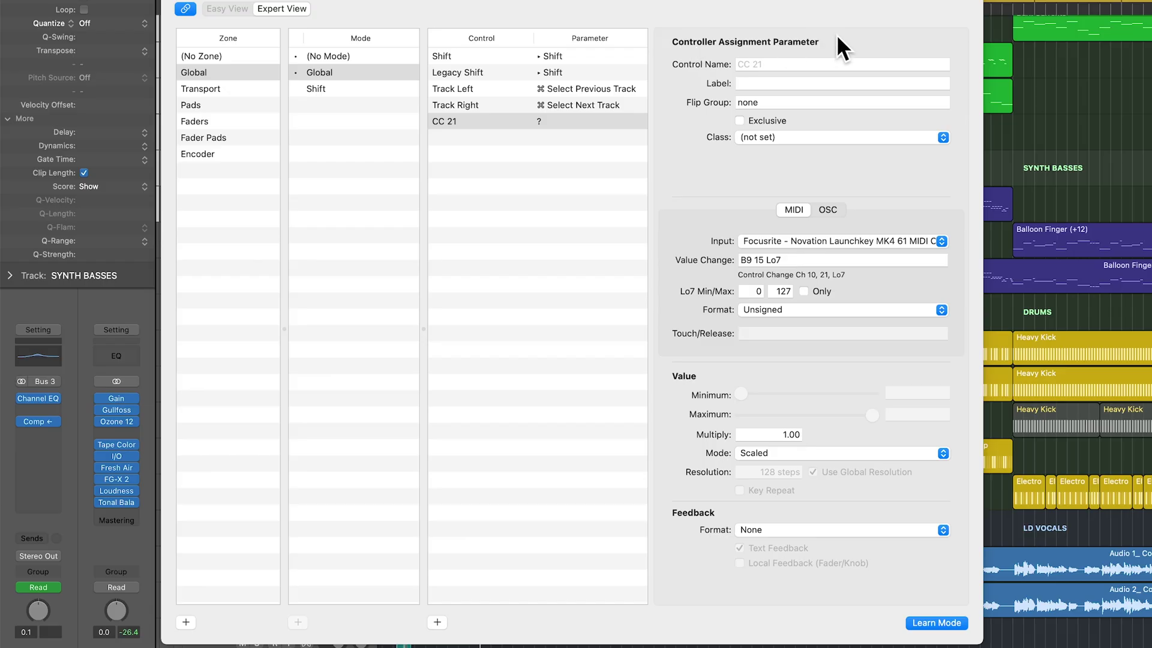
click(783, 136)
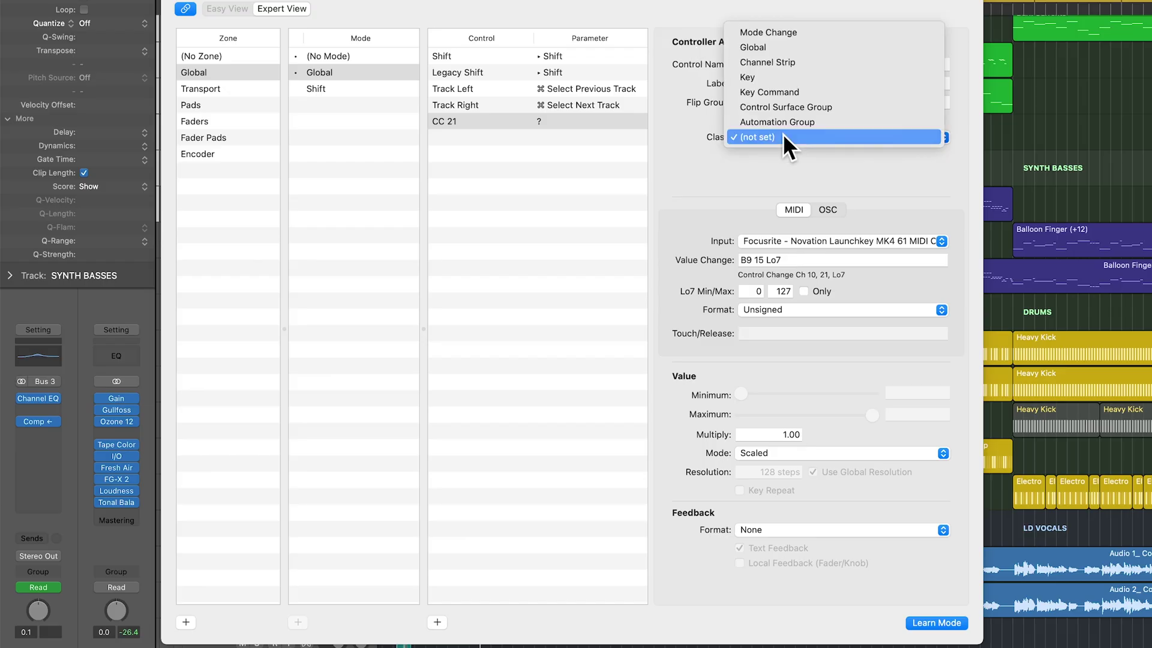
click(798, 48)
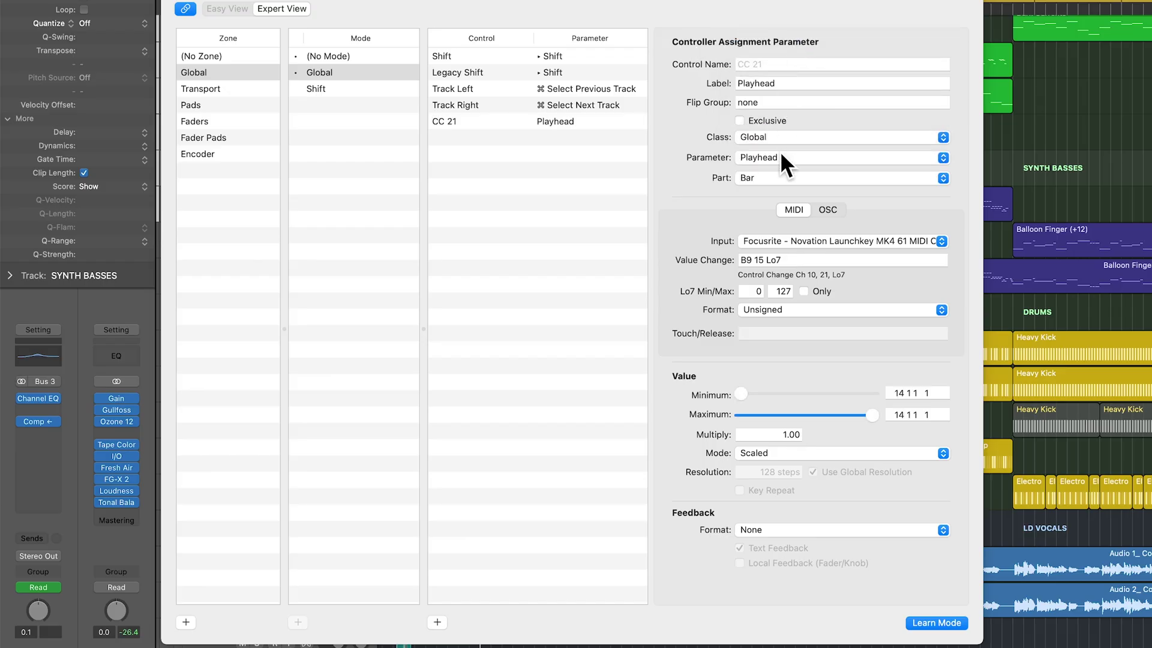
click(780, 155)
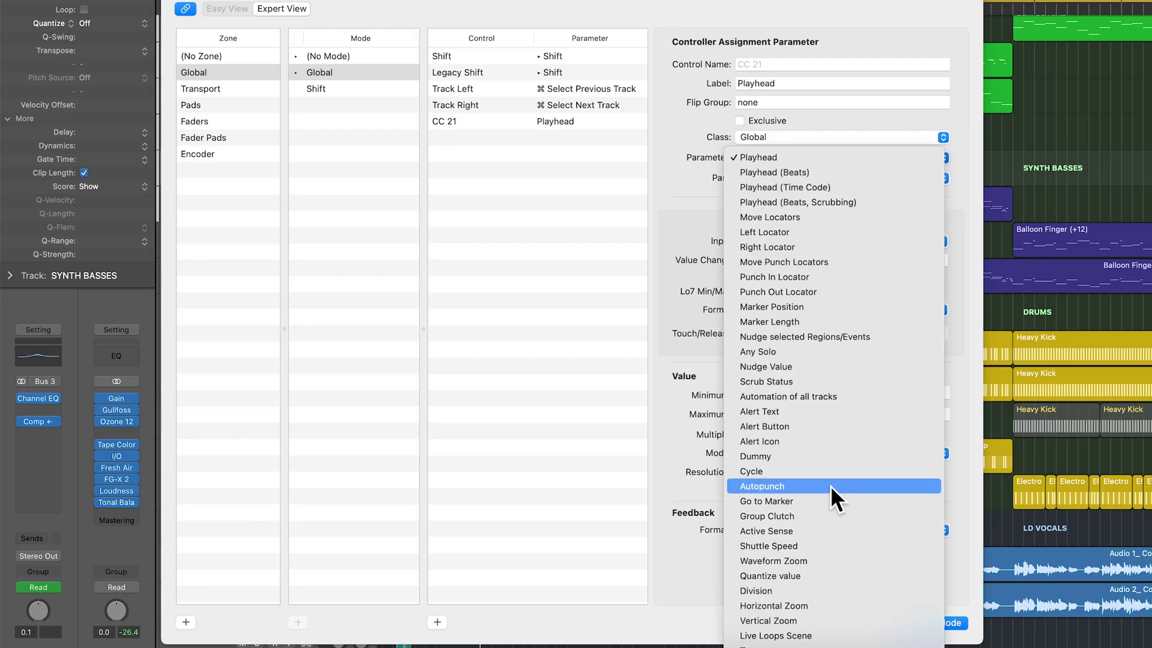
click(838, 601)
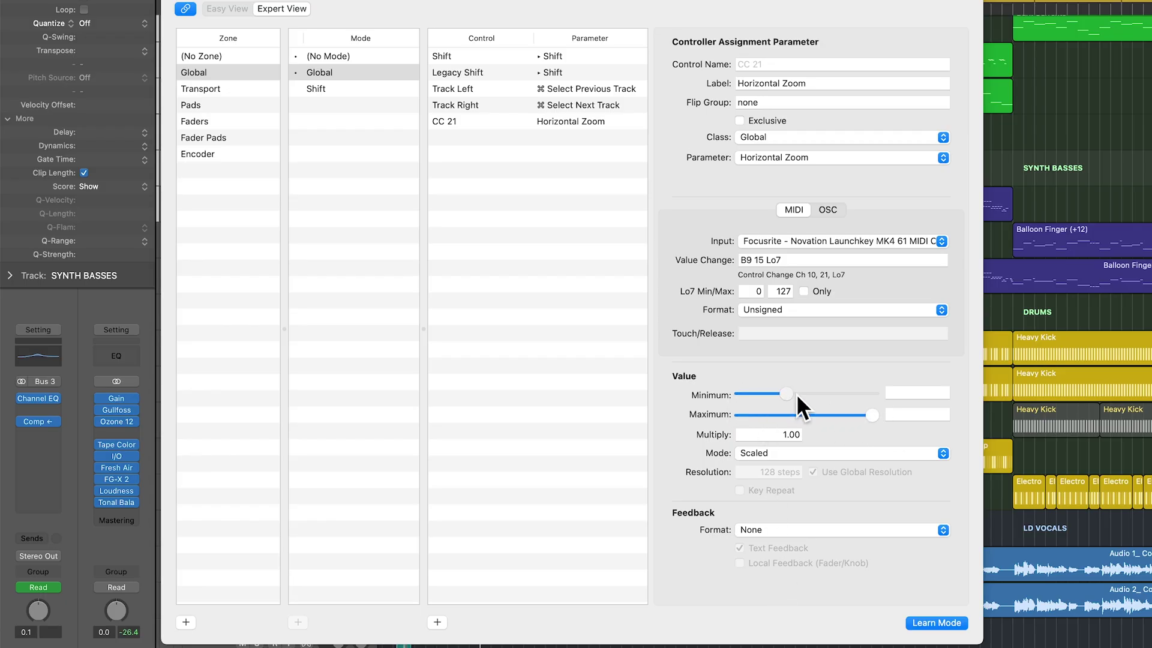
drag(804, 397, 697, 395)
mouse_move(876, 418)
mouse_down()
mouse_move(771, 415)
mouse_move(882, 417)
mouse_up()
click(948, 624)
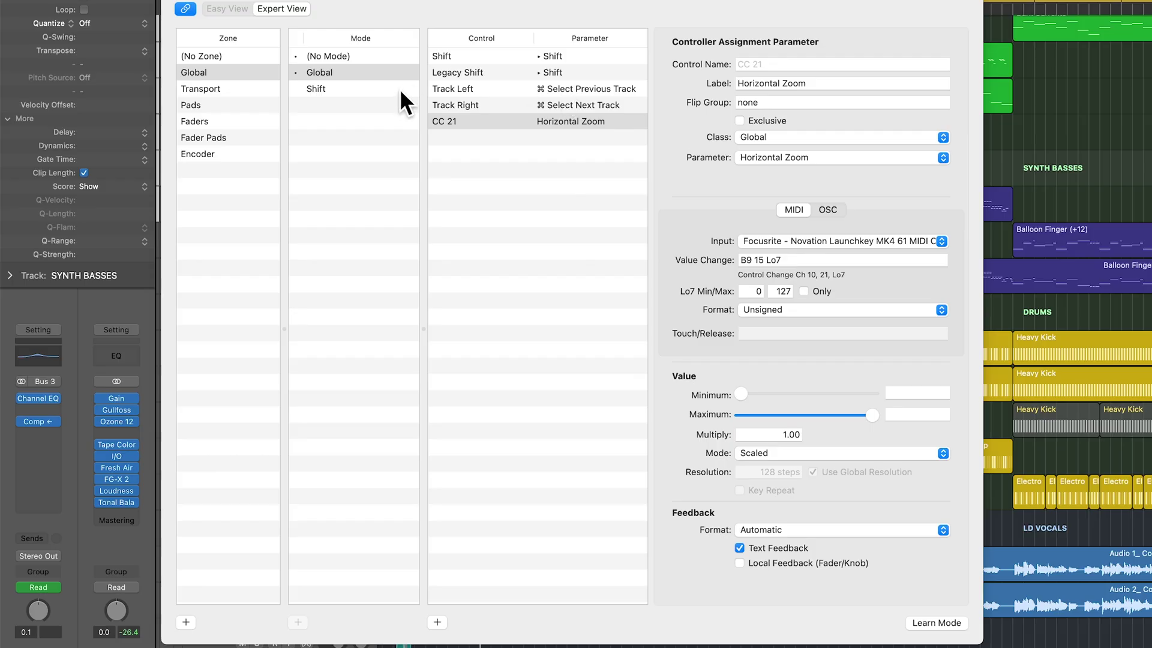
Learn CC 22 from the second encoder and map it to Global Vertical Zoom.
click(932, 623)
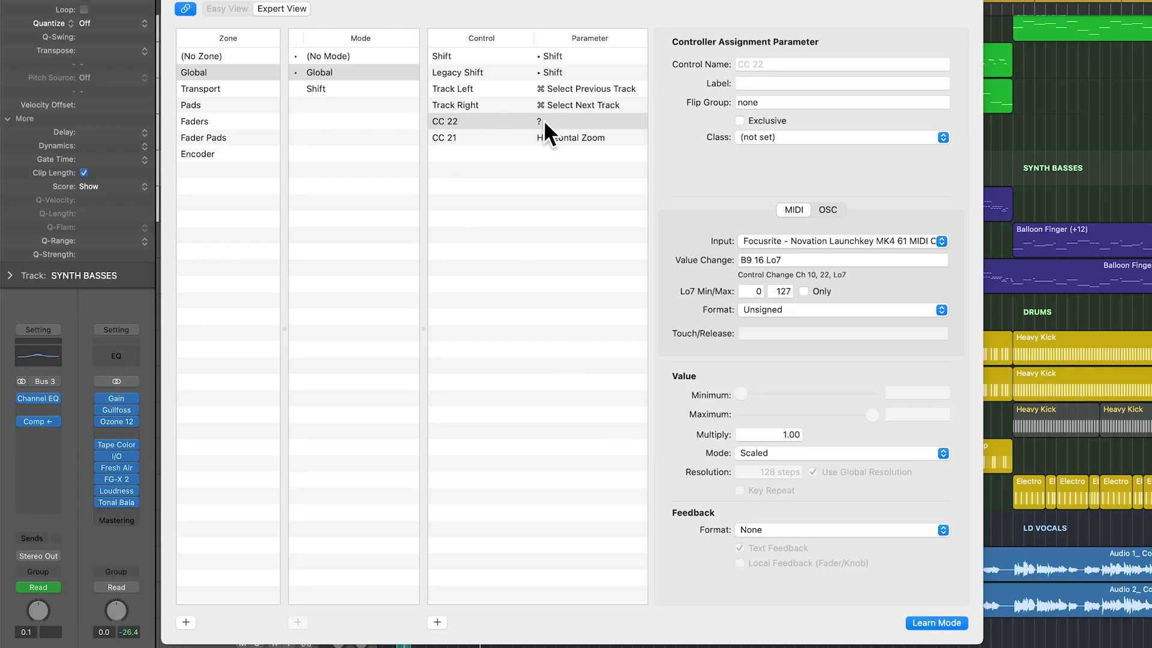
click(811, 137)
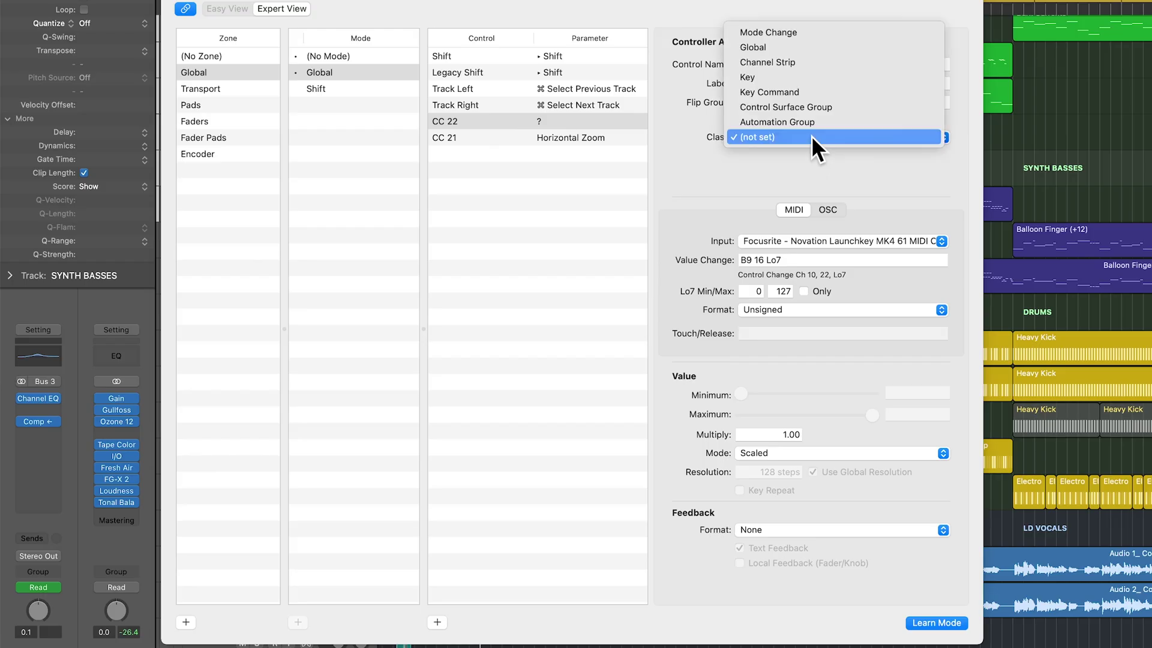
click(803, 47)
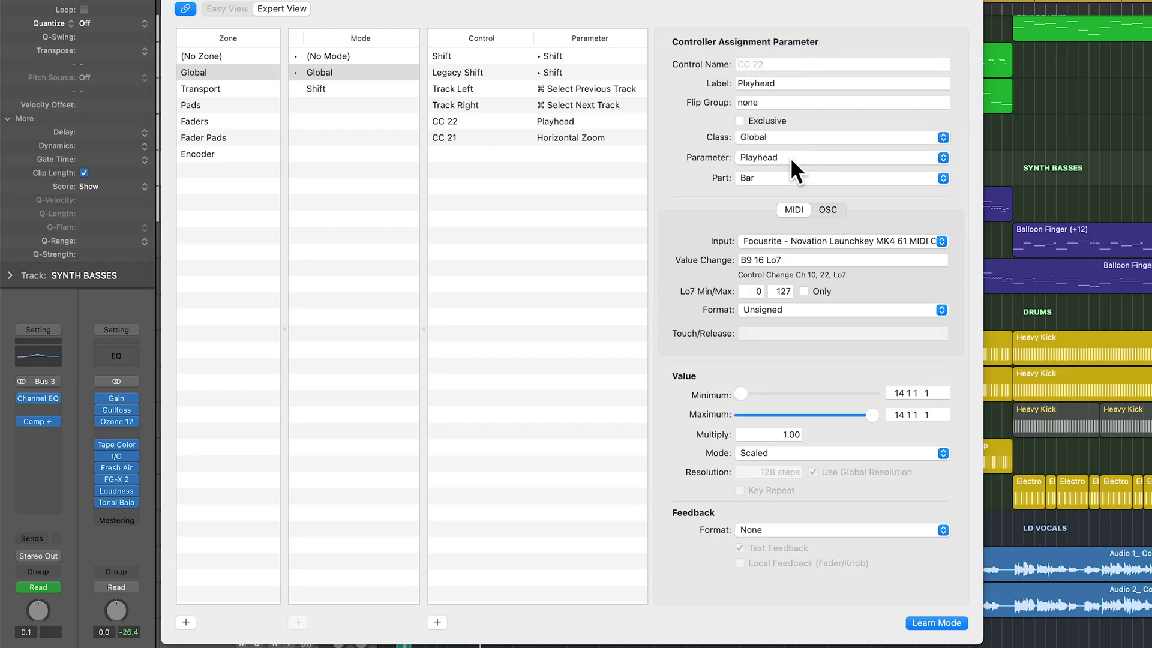
click(790, 157)
click(821, 619)
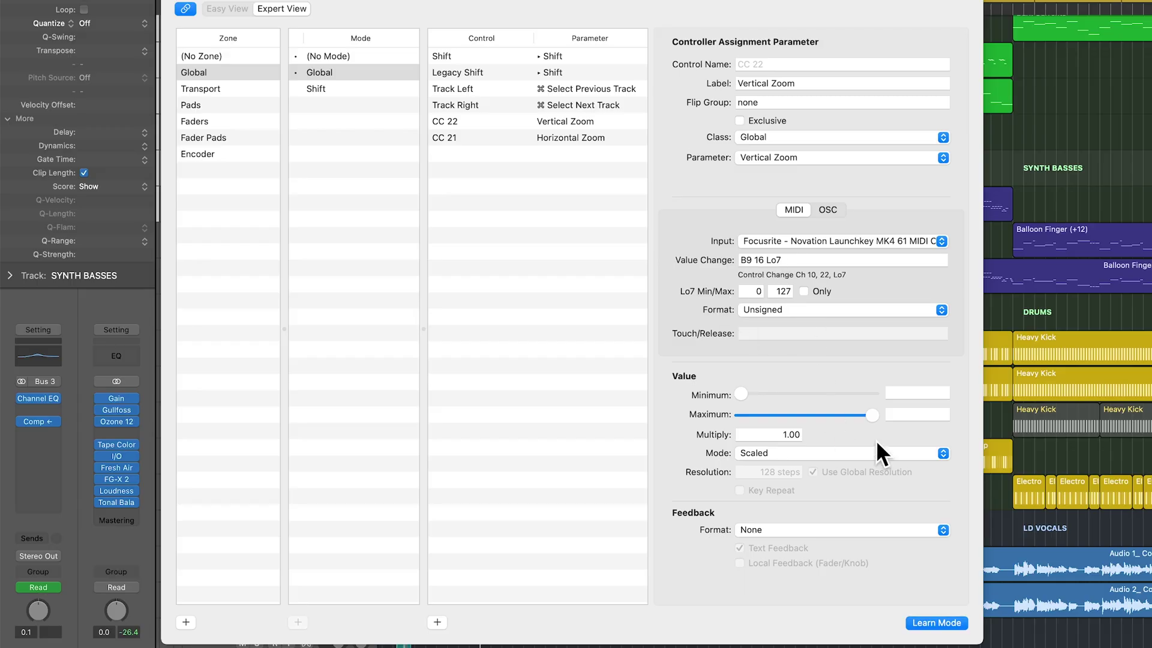
click(936, 622)
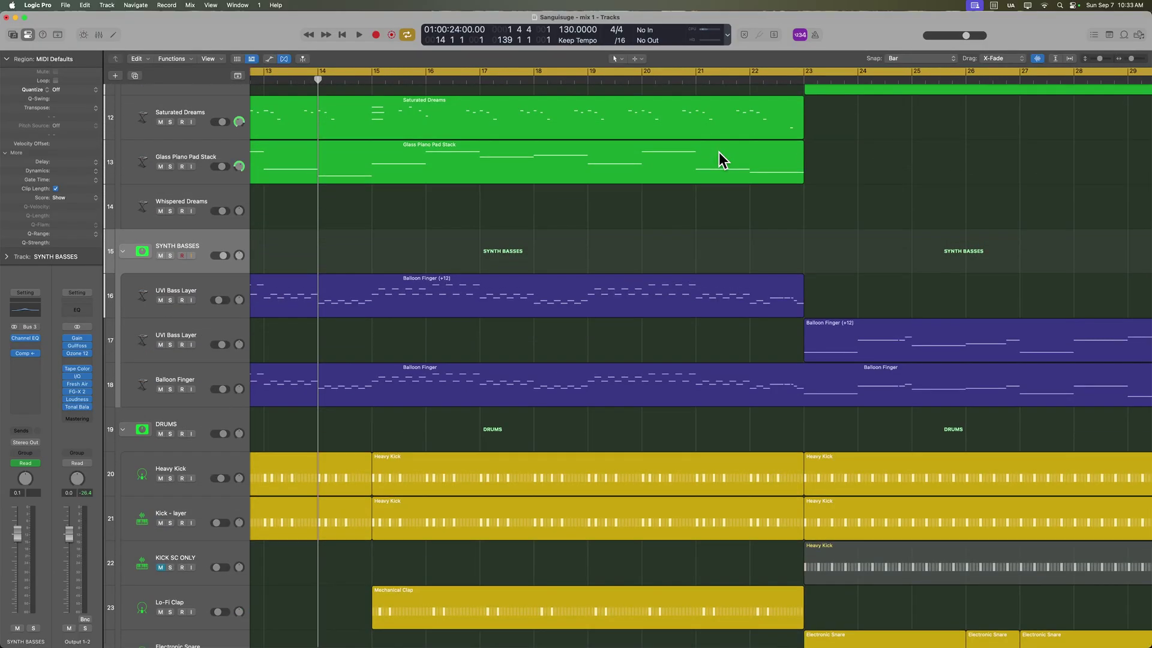
Zoom the arrangement in and out to test the new encoder mappings.
scroll(621, 241, up, 5)
scroll(622, 242, down, 5)
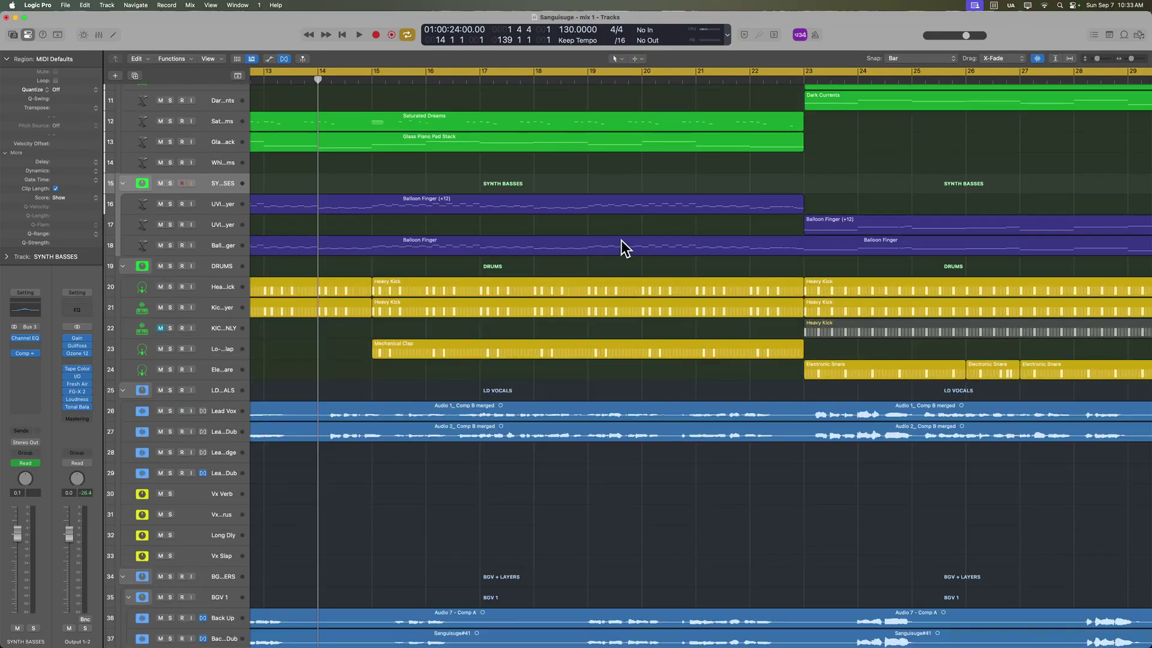
scroll(622, 246, up, 7)
scroll(622, 245, down, 8)
scroll(621, 240, down, 10)
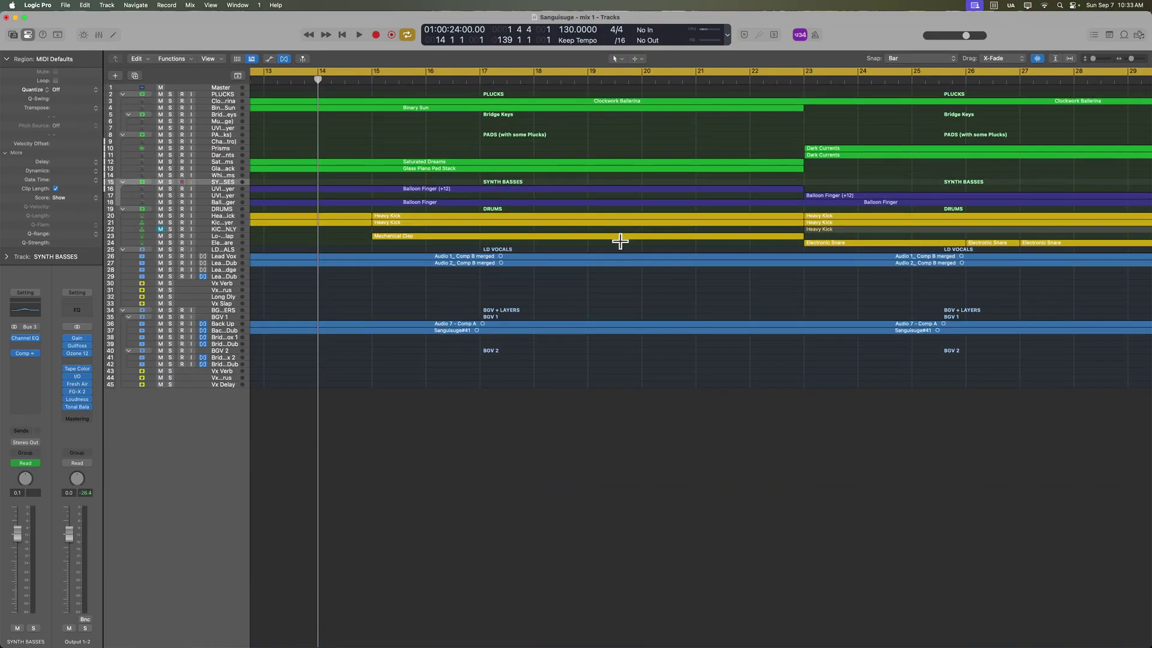
scroll(621, 242, up, 5)
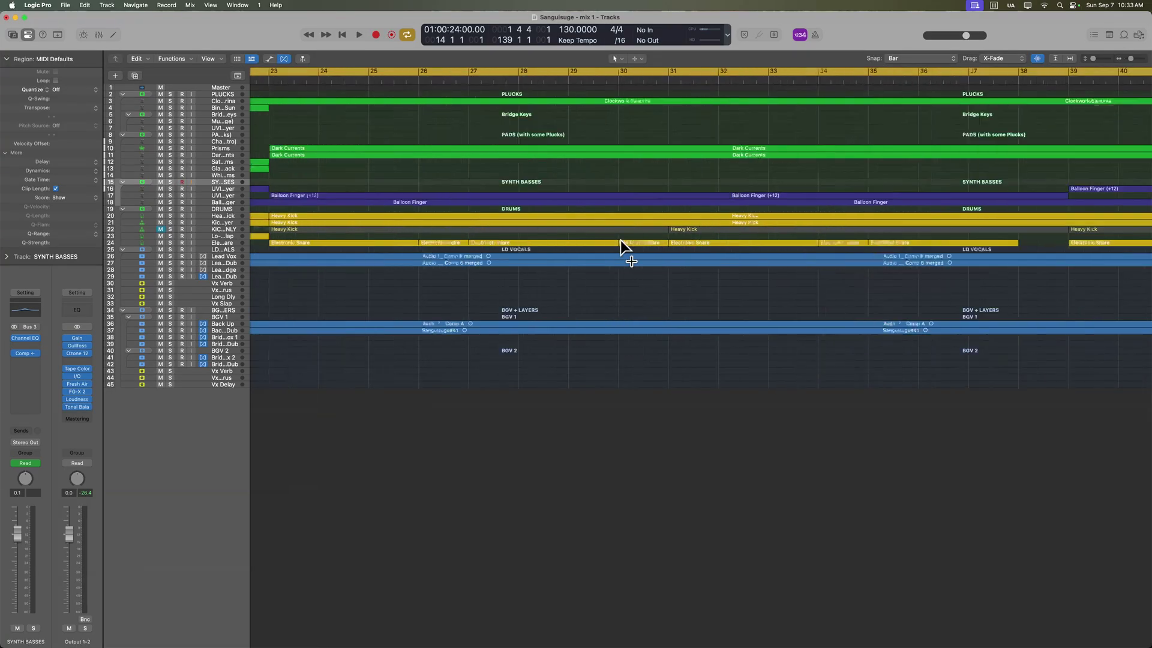
scroll(621, 240, up, 3)
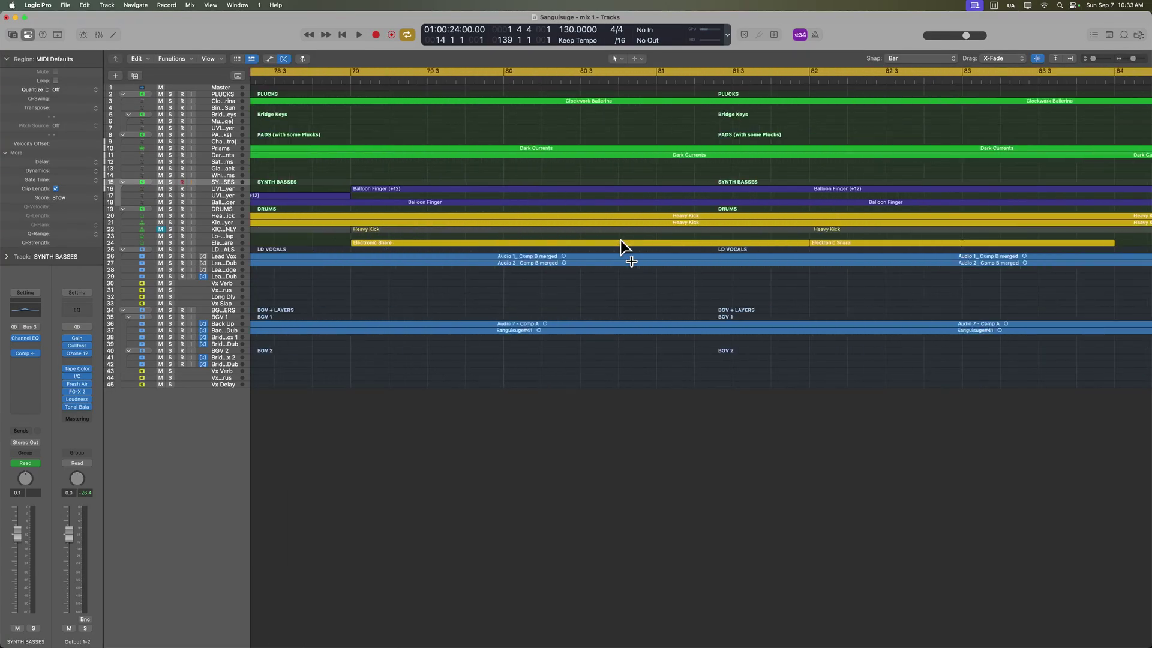
scroll(621, 240, down, 5)
scroll(621, 240, up, 8)
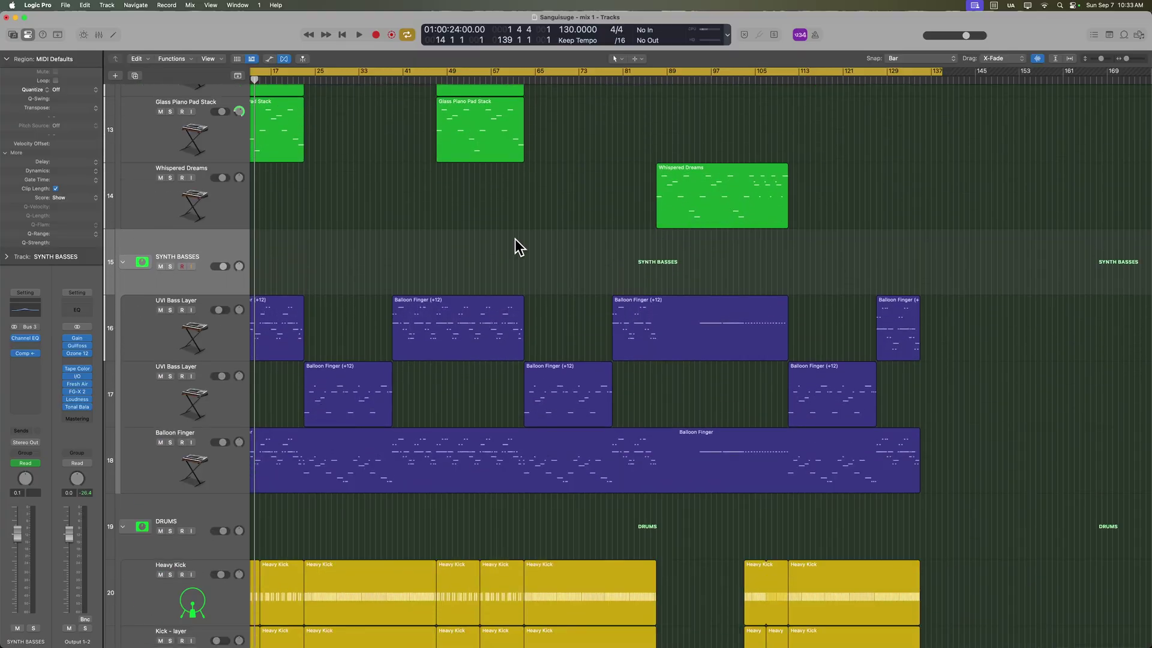
Return to the project start, turn off Cycle mode and place the playhead at bar 52.
key(Return)
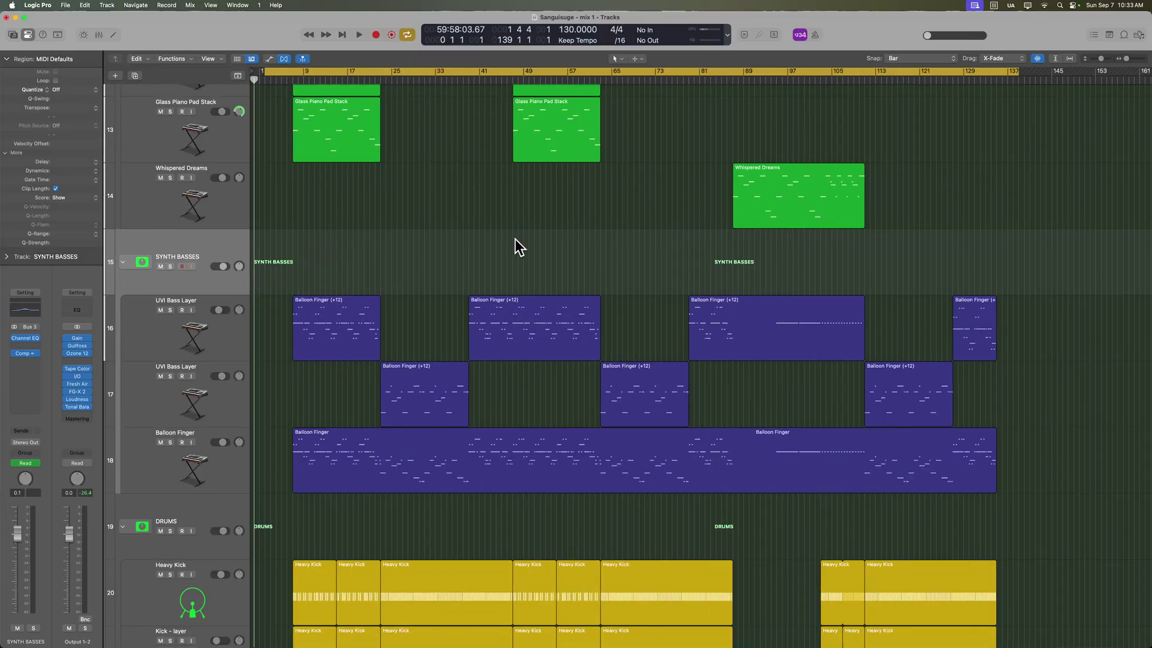
scroll(515, 239, up, 6)
scroll(515, 239, down, 4)
scroll(515, 239, down, 4)
scroll(515, 238, up, 5)
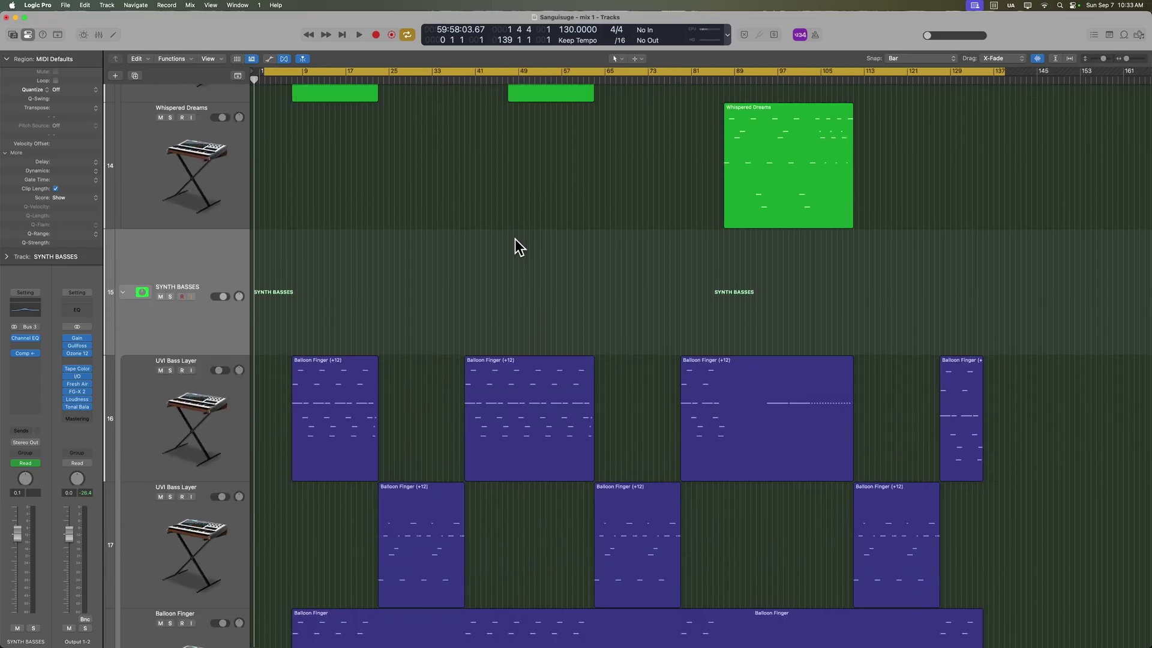
scroll(515, 239, down, 5)
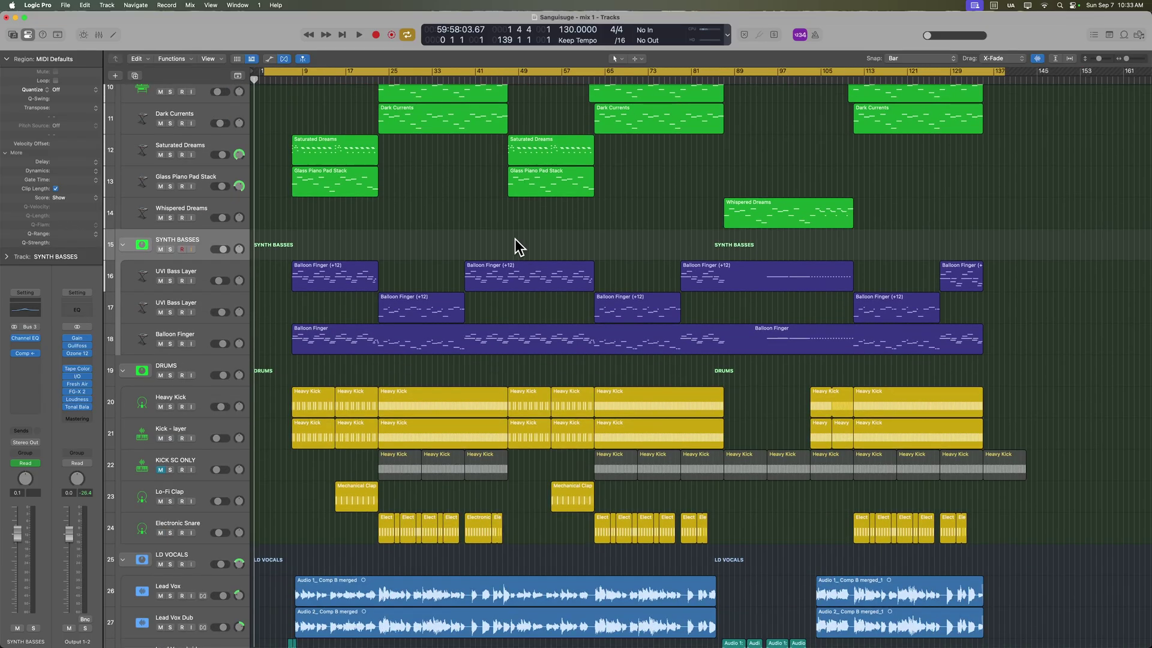
scroll(515, 239, up, 4)
scroll(515, 239, down, 1)
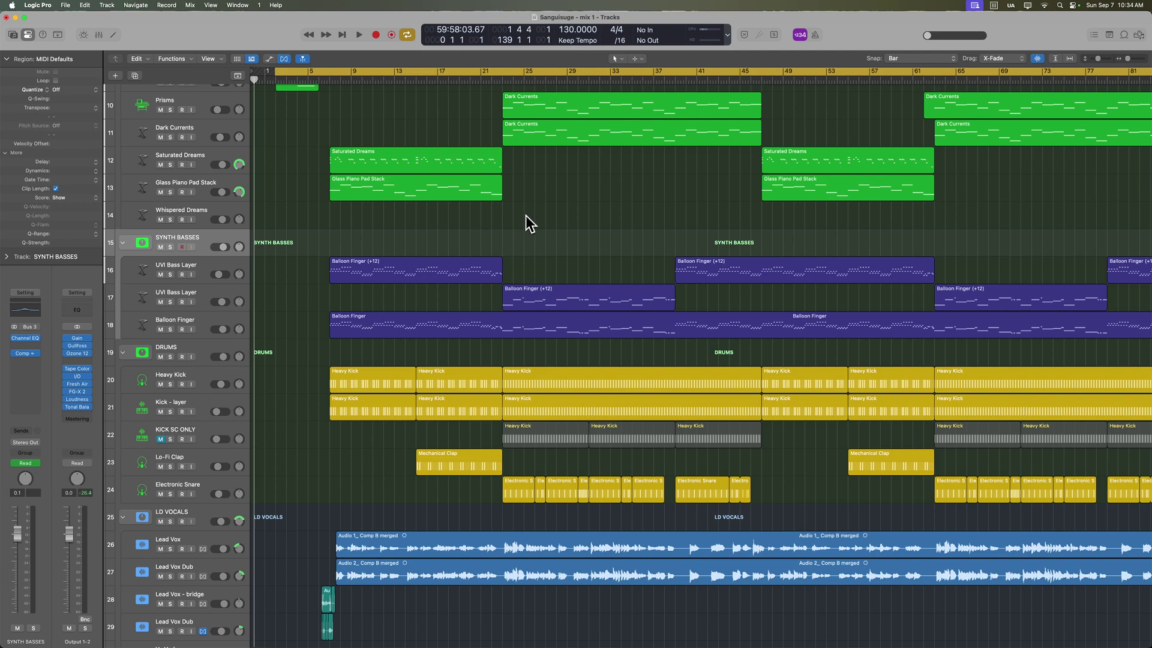
key(c)
click(815, 77)
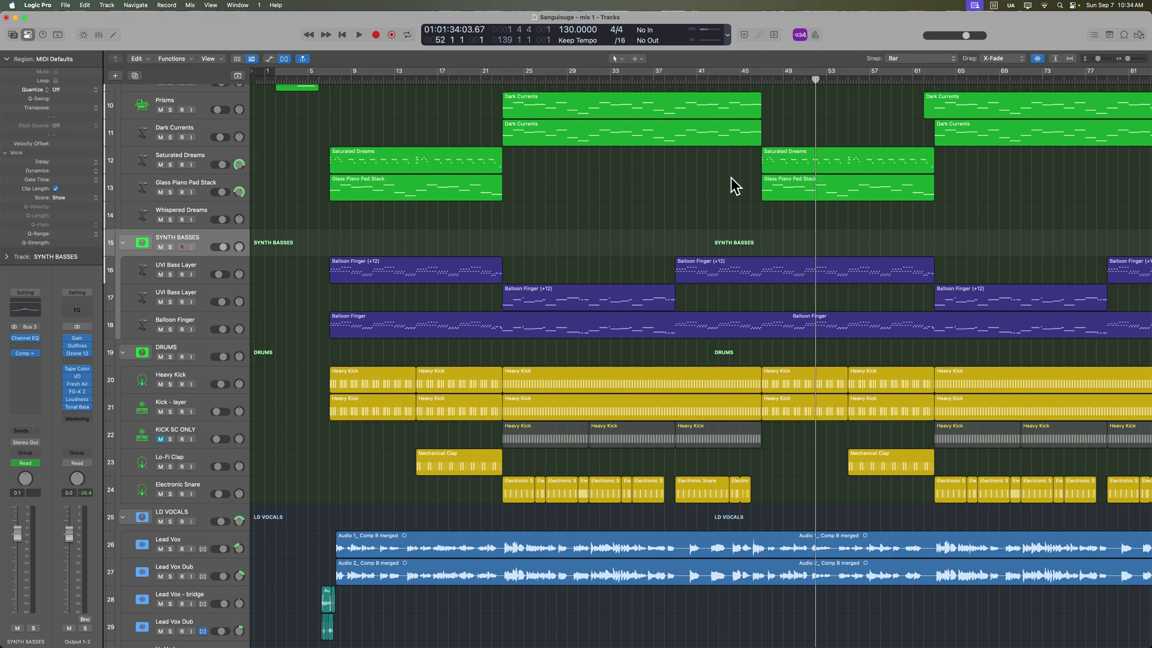
Move the playhead to bar 59 and zoom in and out around it.
click(887, 88)
scroll(879, 129, up, 10)
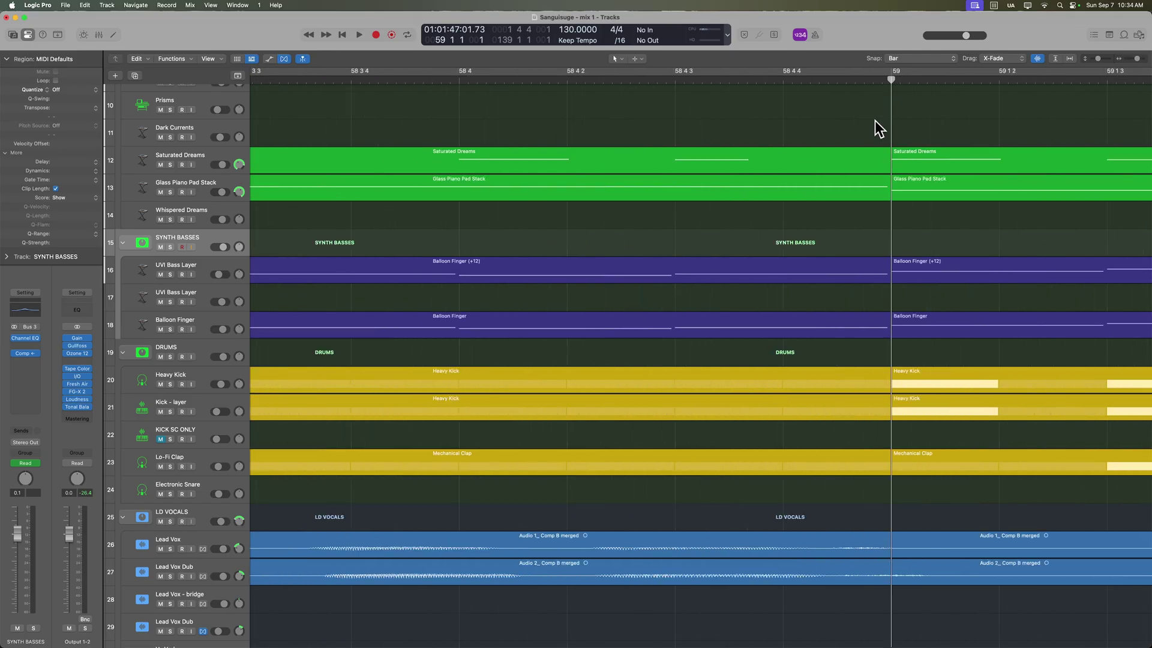
scroll(879, 128, down, 6)
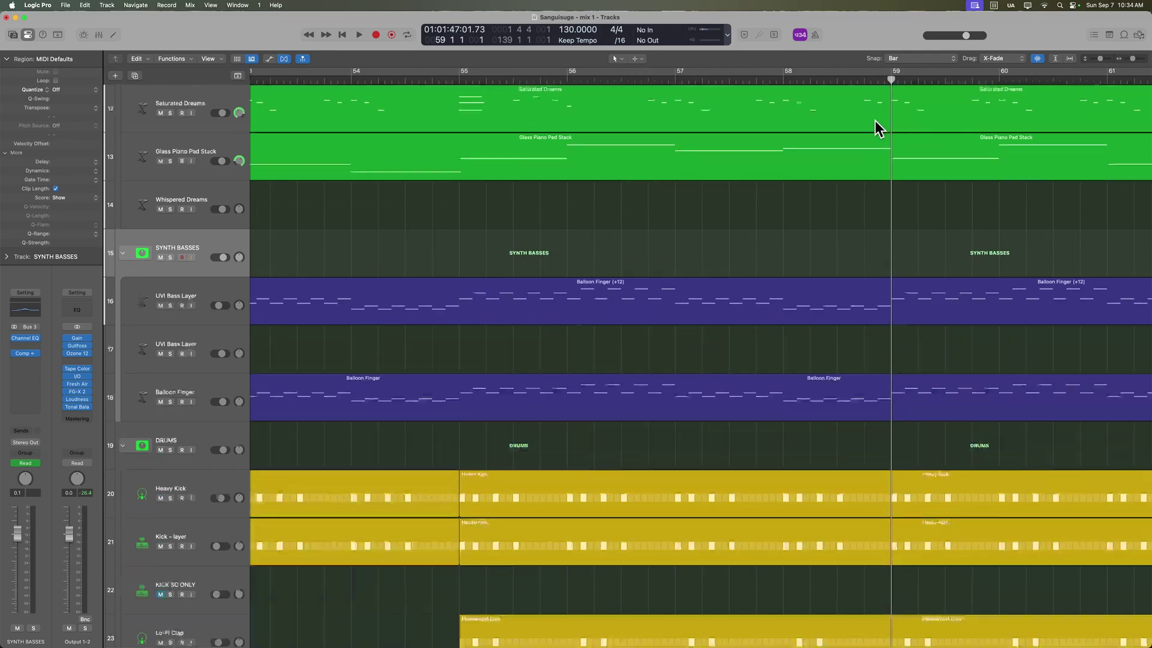
scroll(874, 121, down, 6)
scroll(874, 120, down, 6)
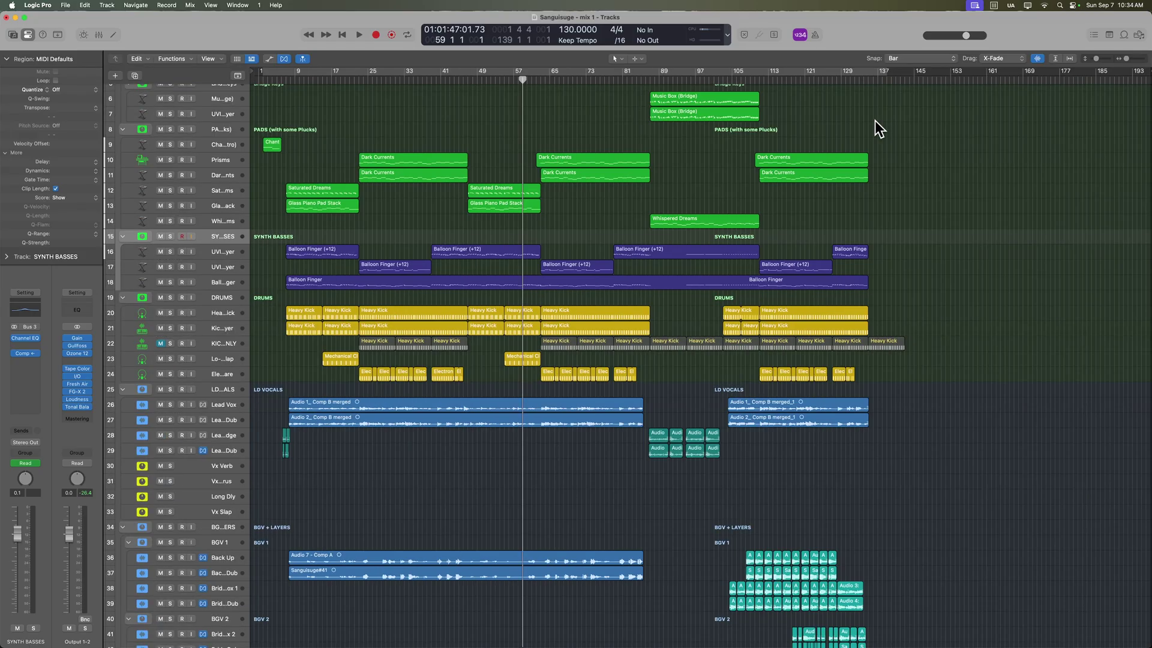
Jump the playhead to bar 125 and zoom in and out around it.
click(822, 82)
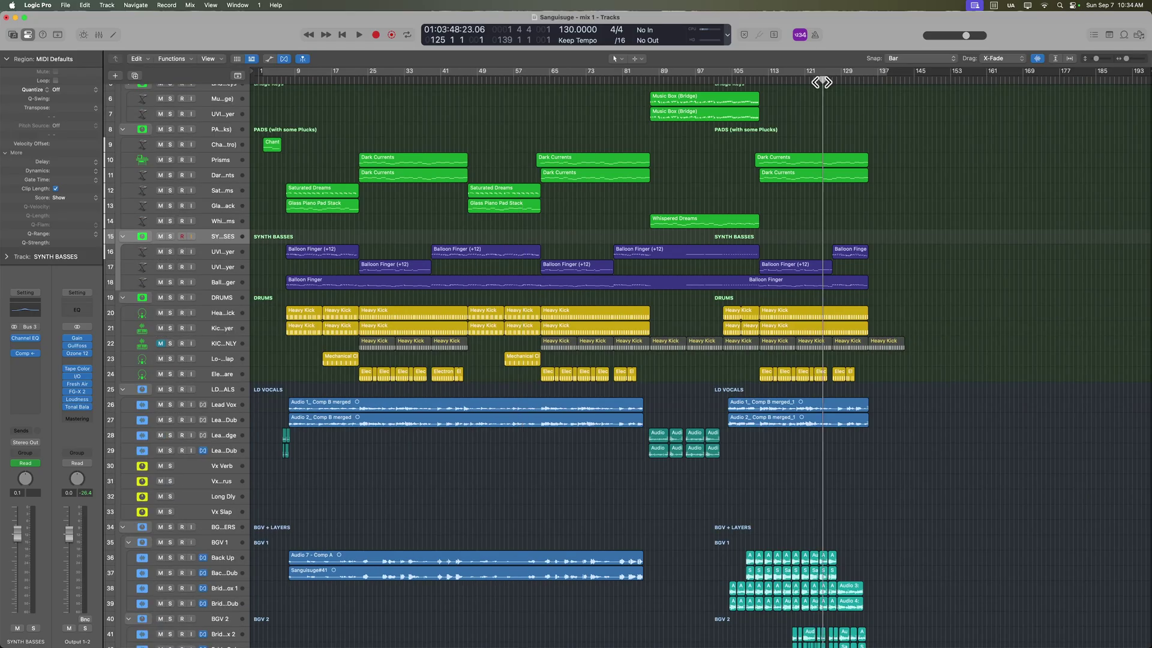
scroll(822, 83, up, 10)
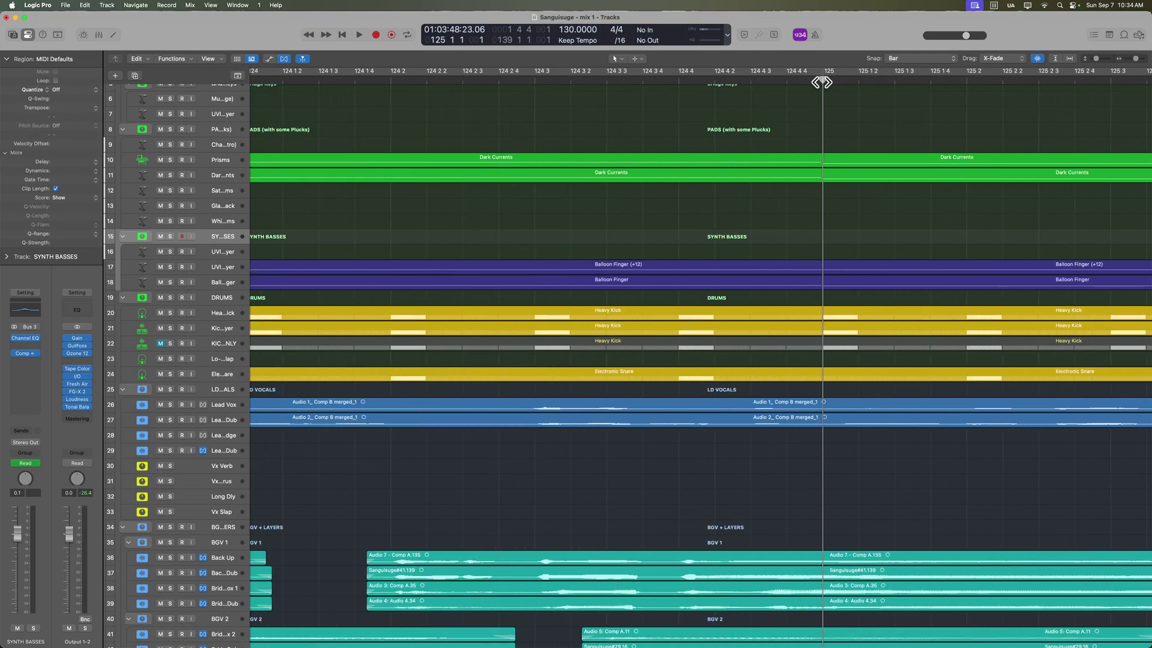
scroll(822, 83, up, 3)
scroll(822, 82, down, 4)
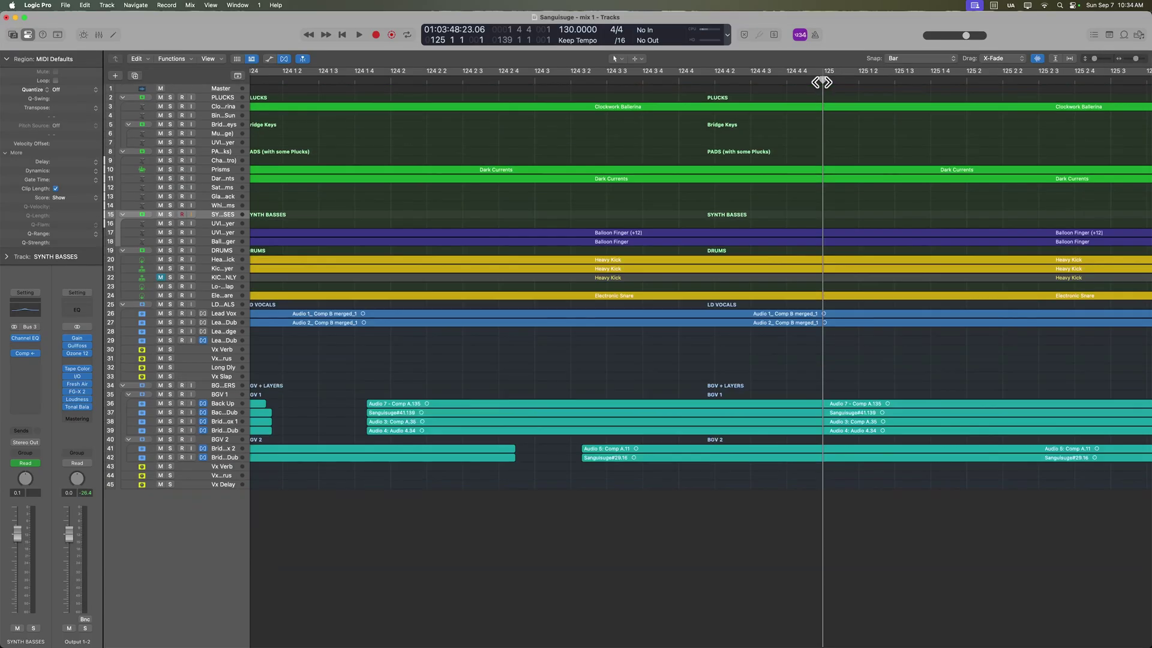
scroll(822, 82, down, 10)
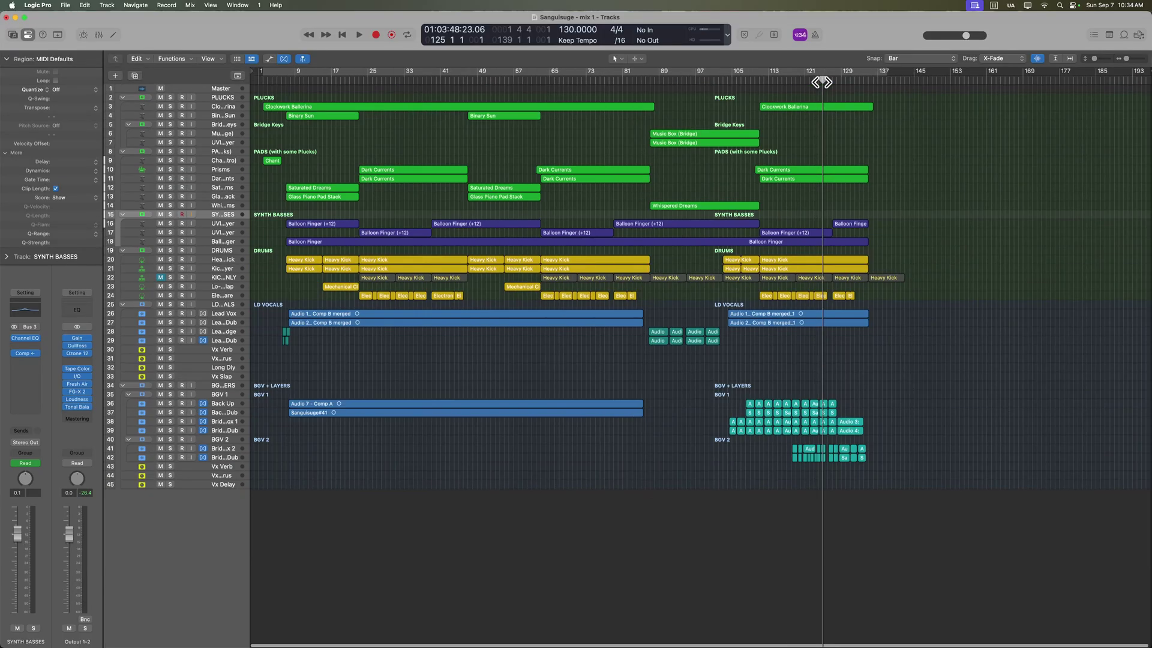
Jump the playhead to bar 15 and zoom out to show the whole song.
click(323, 79)
scroll(322, 79, up, 10)
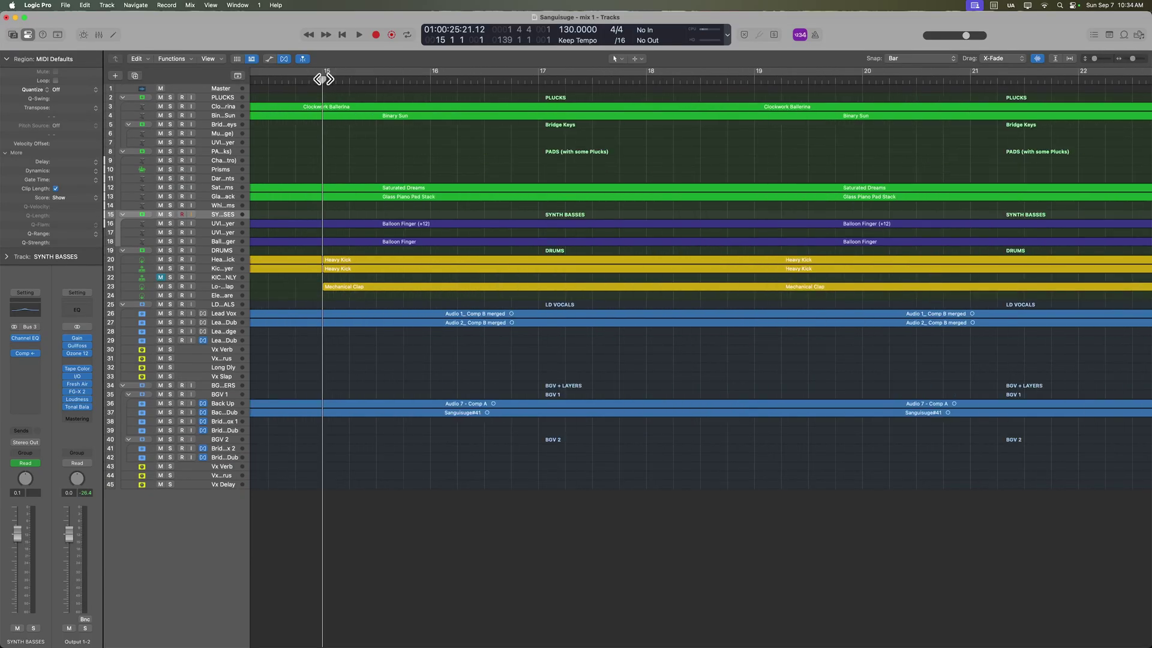
scroll(323, 79, up, 3)
scroll(322, 79, down, 10)
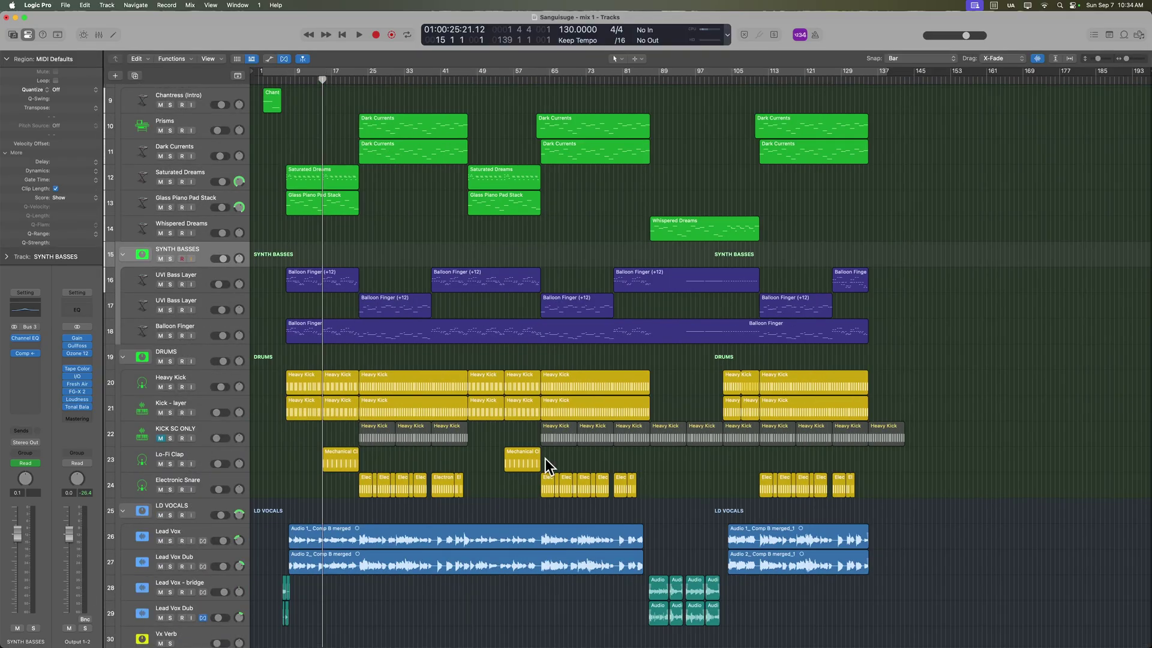
Zoom in and out around the Heavy Kick region with Z and taller tracks, then deselect it.
click(530, 381)
key(z)
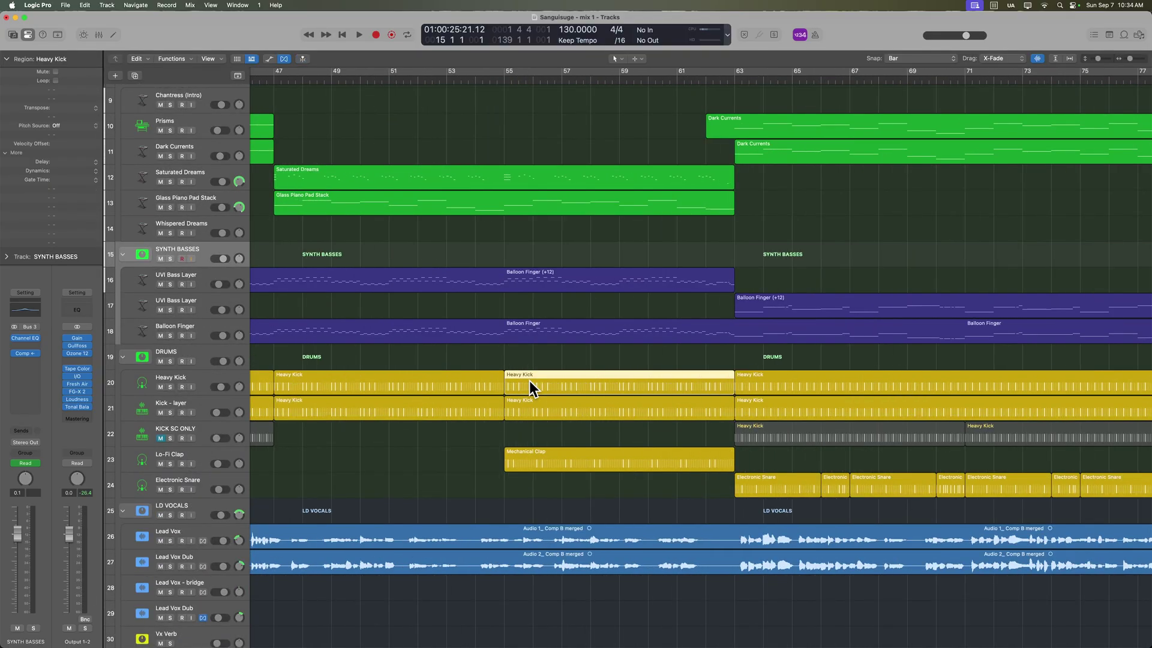
scroll(529, 381, up, 5)
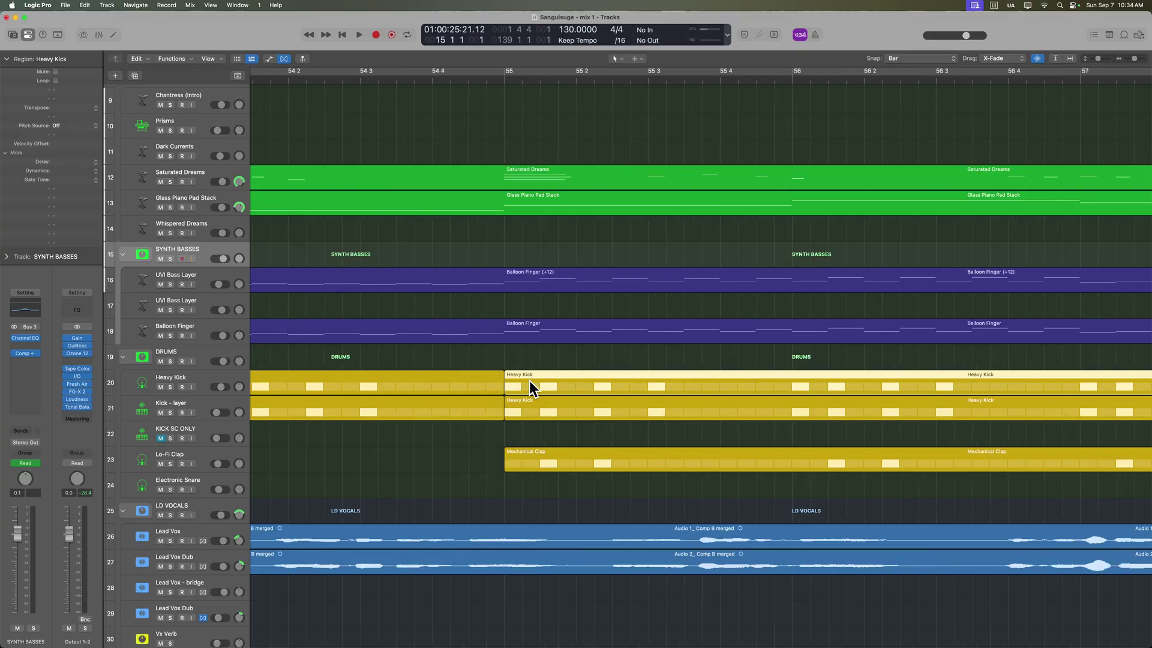
key(z)
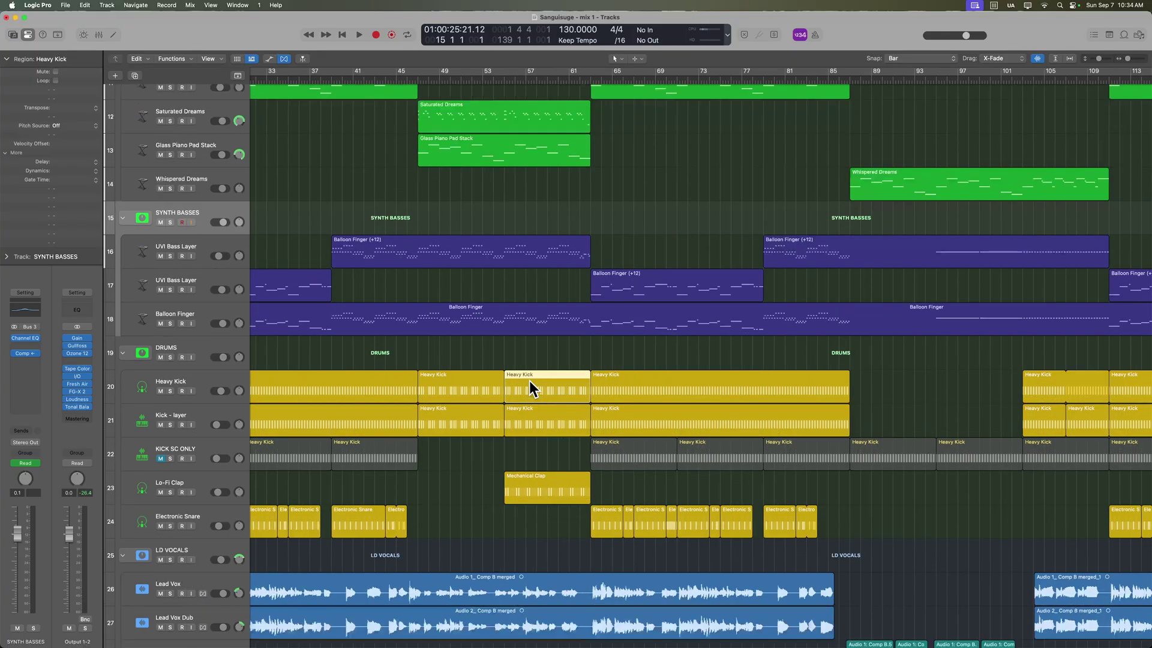
key(super+Down)
key(super+Down)
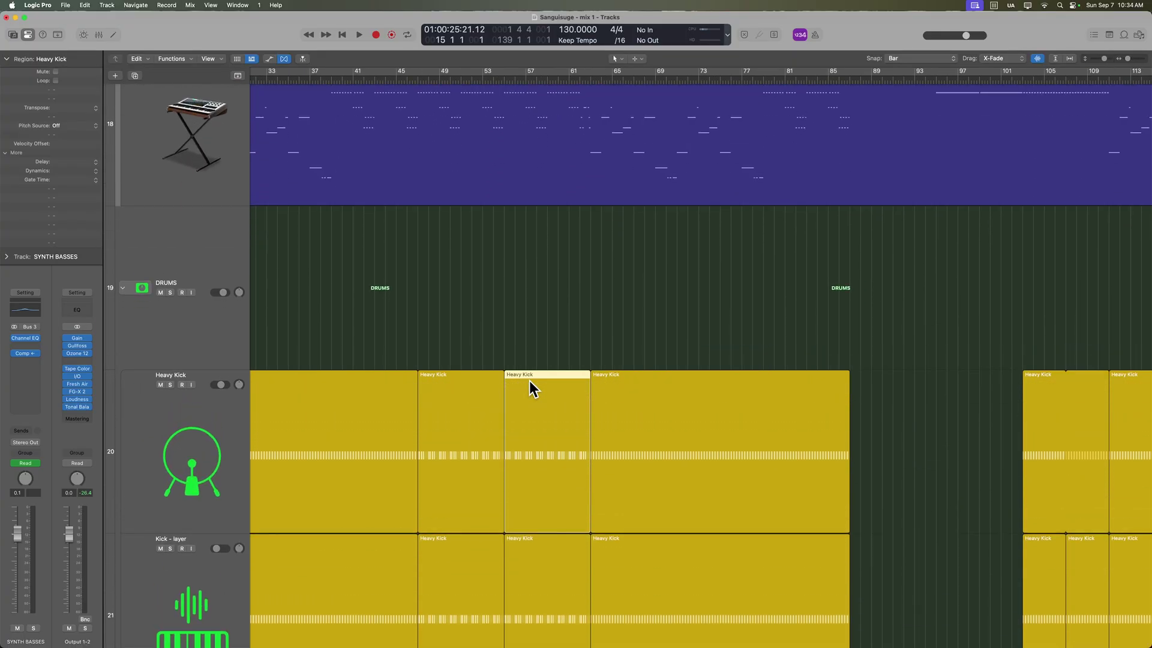
key(z)
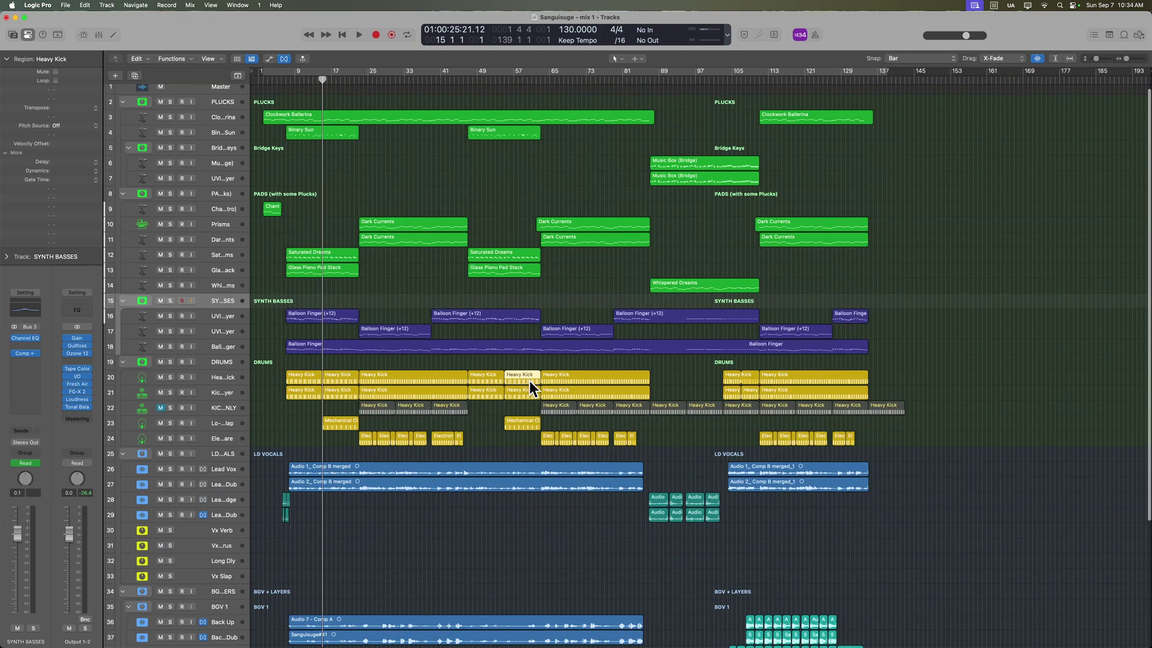
key(z)
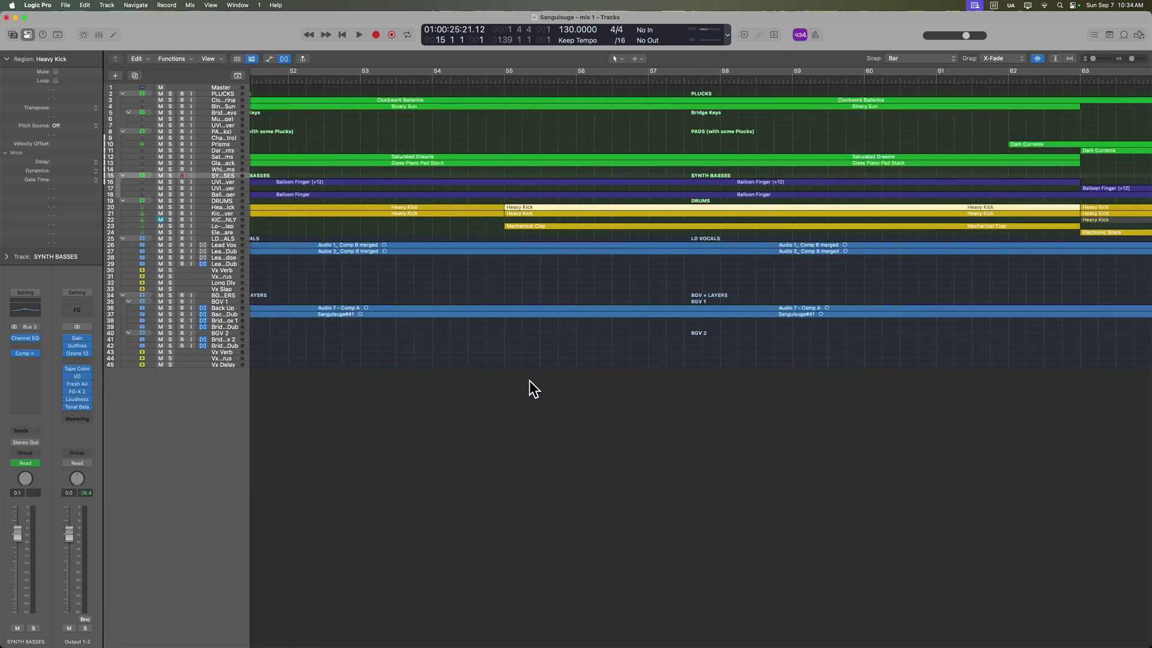
key(z)
click(529, 381)
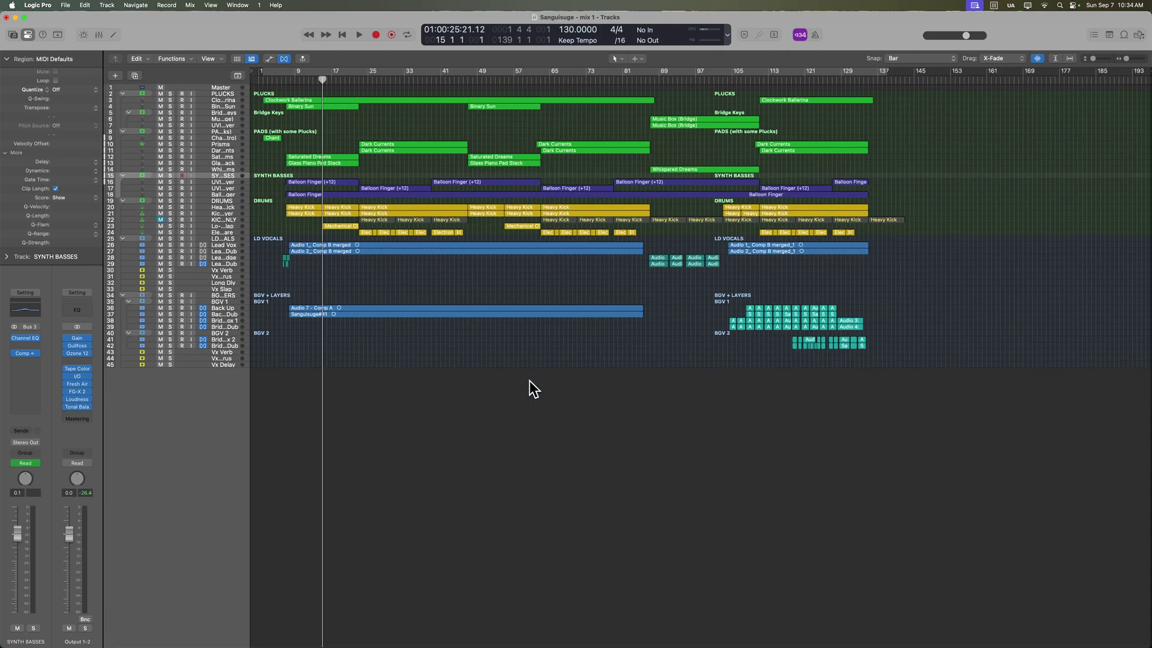
Drag the playhead to bar 95 and zoom in to show bars 87–103.
drag(515, 102, 687, 105)
scroll(687, 105, up, 5)
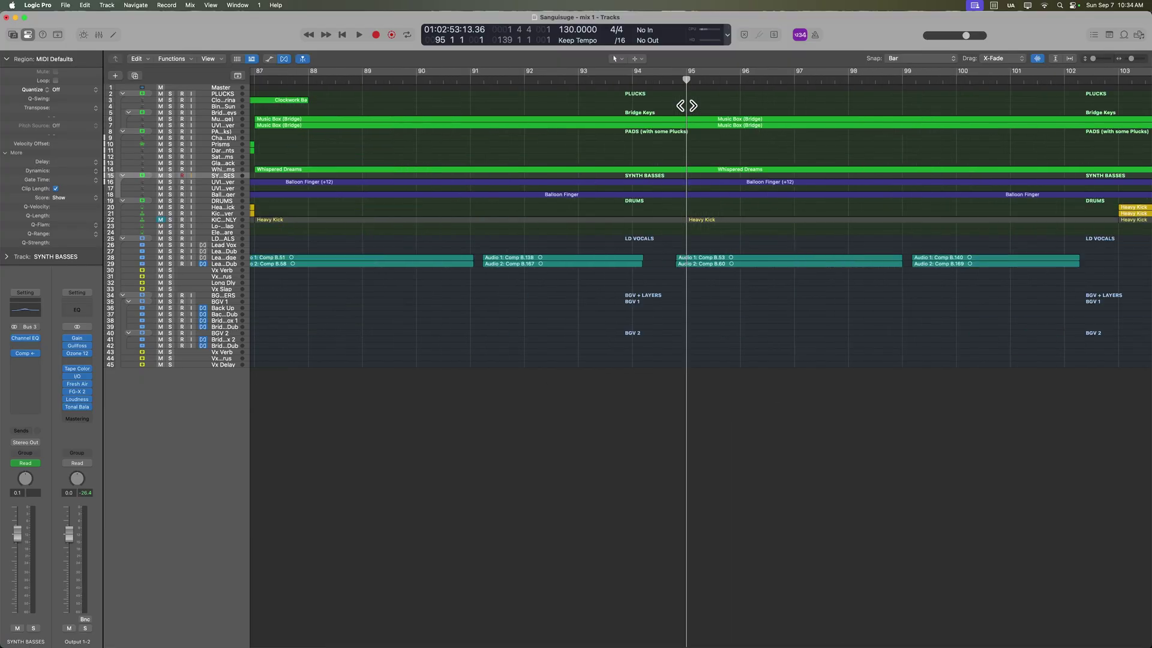
scroll(687, 106, up, 3)
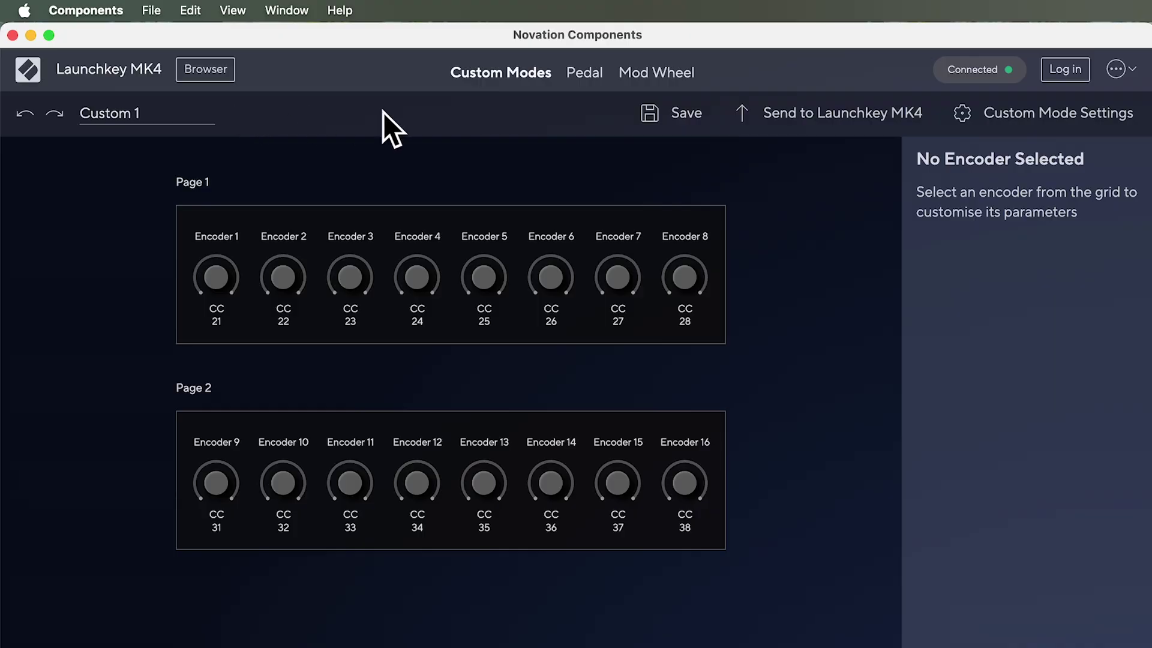
Discard the unsaved mode and create a new Encoders custom mode, Custom 1, in slot 1.
click(497, 66)
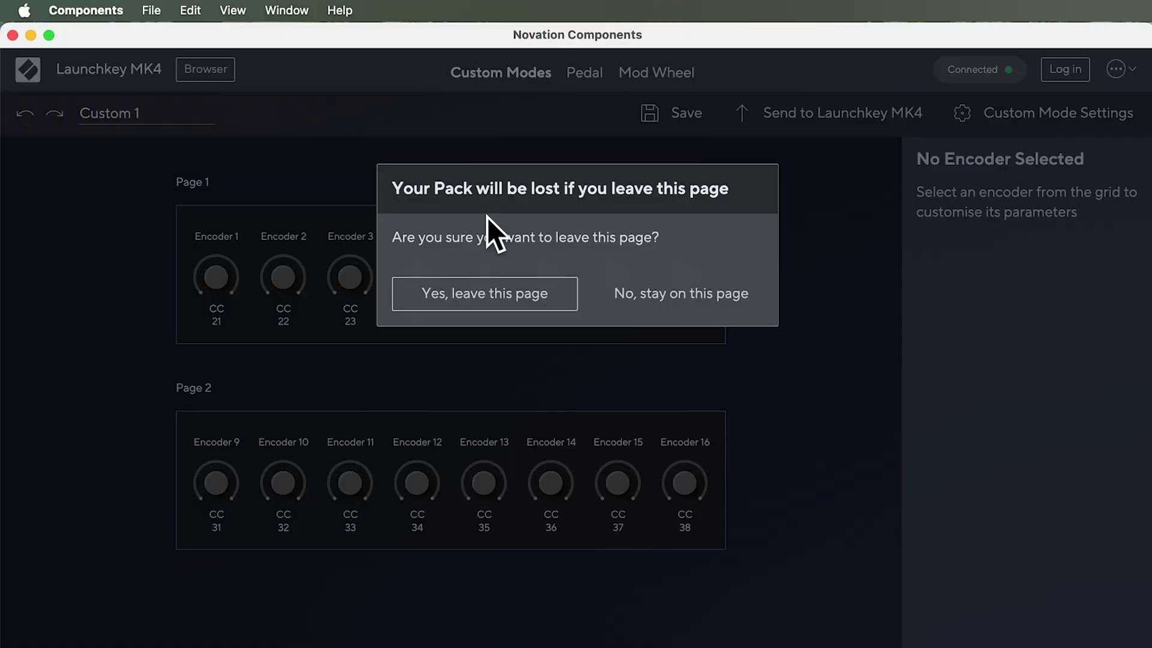
click(485, 300)
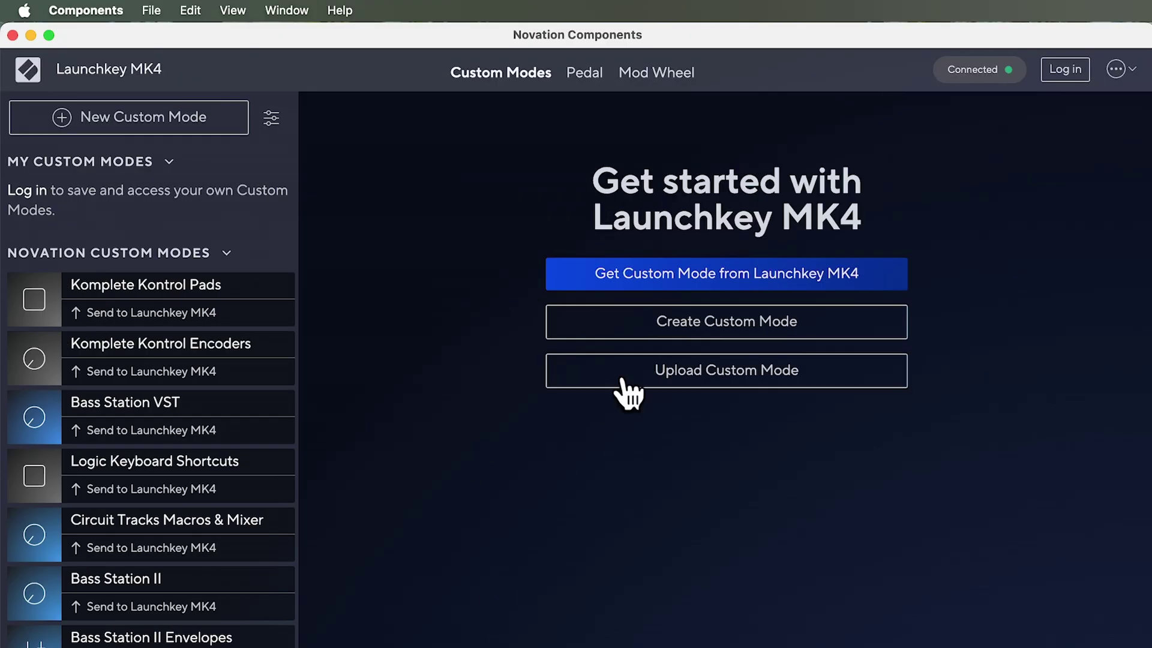
click(690, 286)
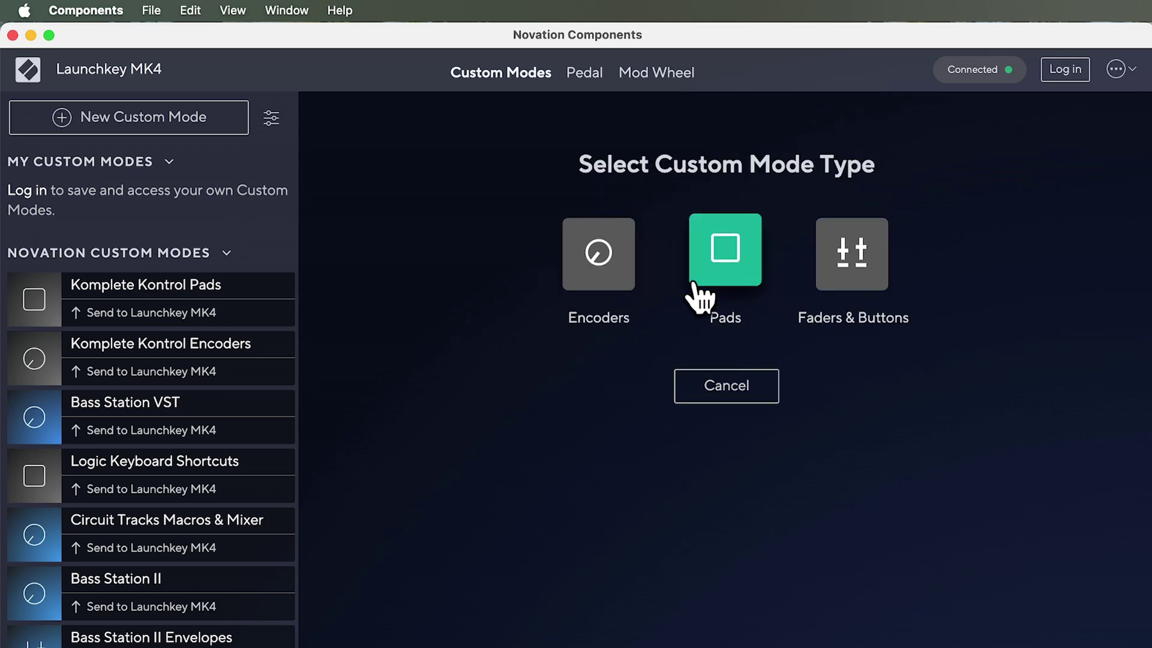
click(571, 286)
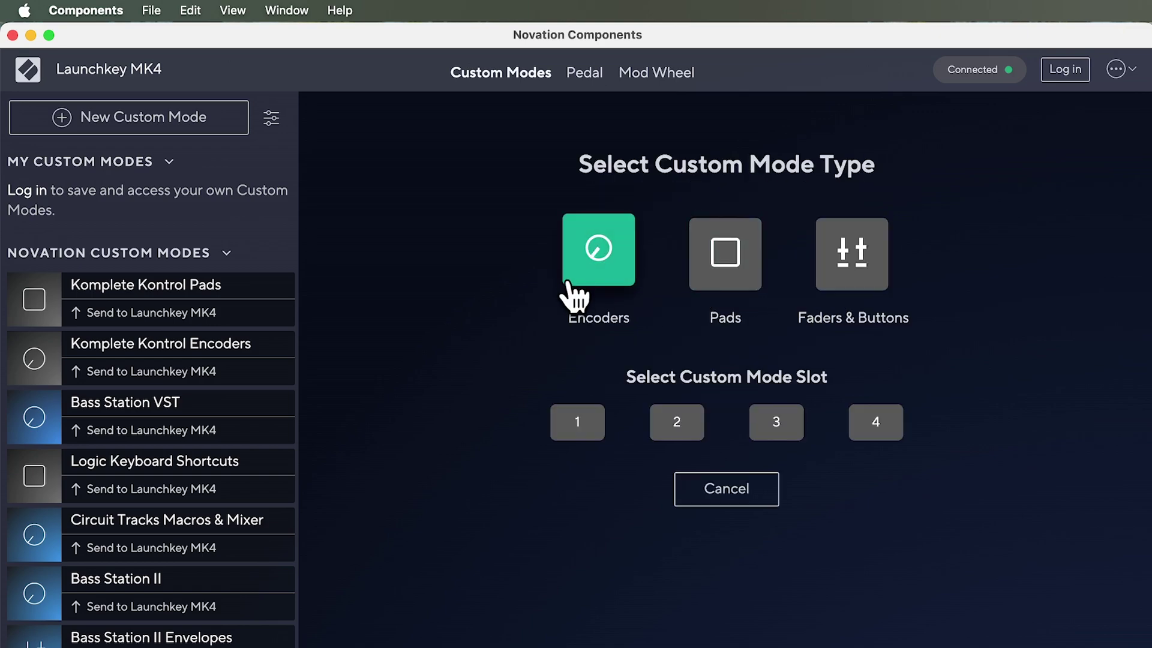
click(578, 436)
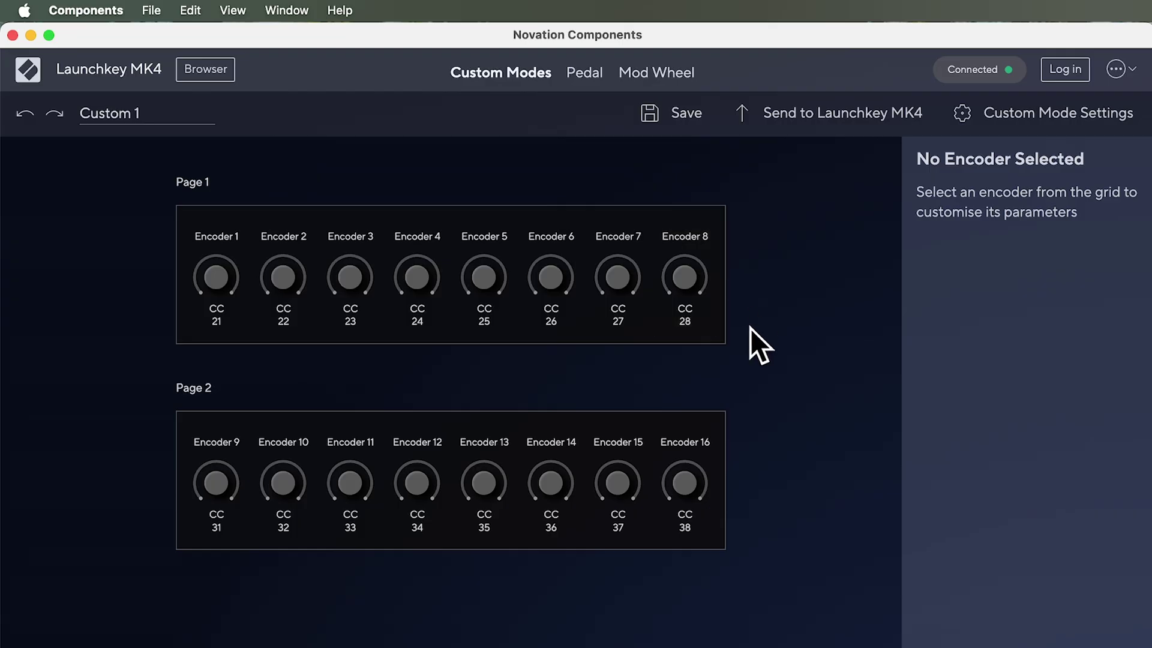
Set Encoder 1 to CC 100 and Encoder 2 to CC 101.
click(219, 279)
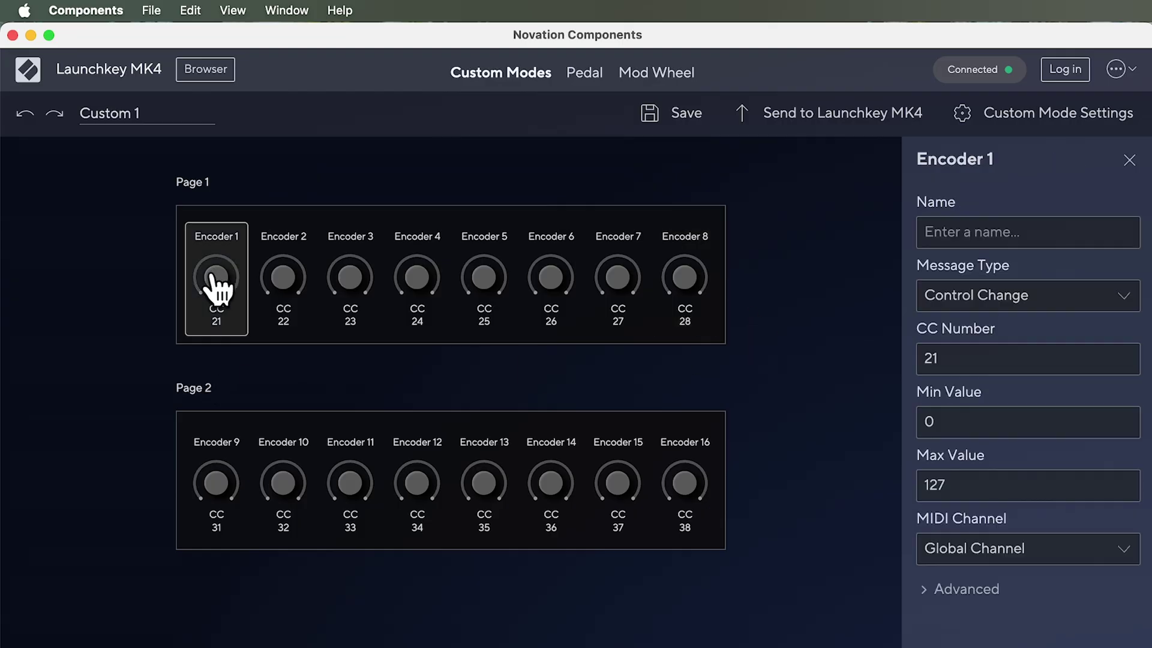
double_click(956, 359)
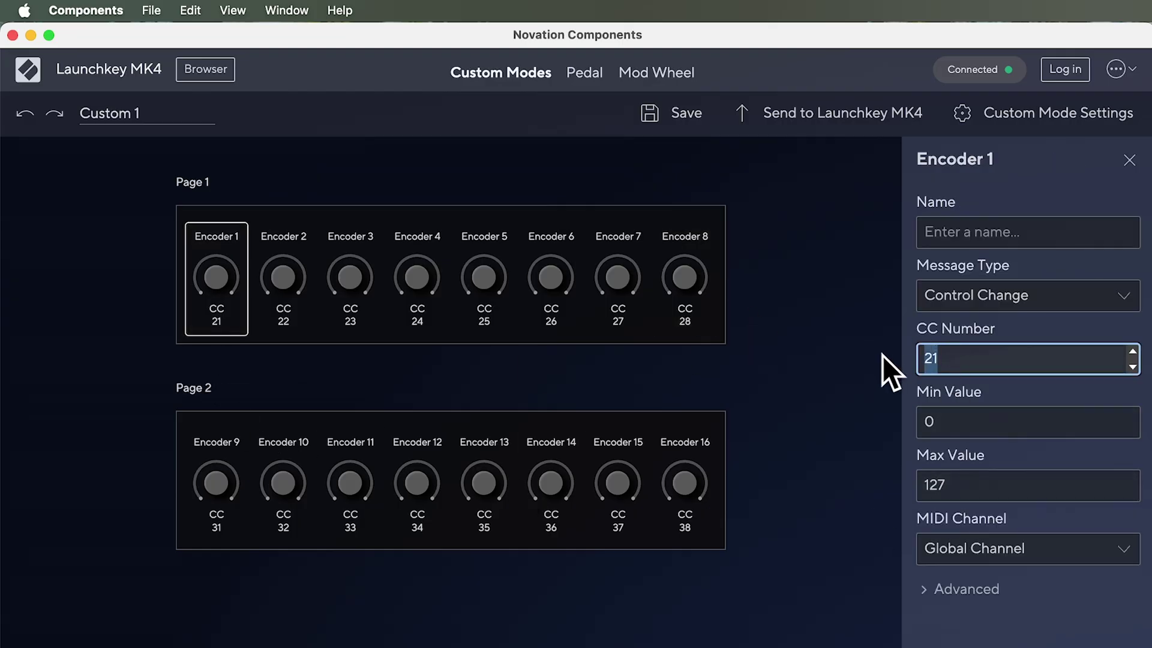
text(100)
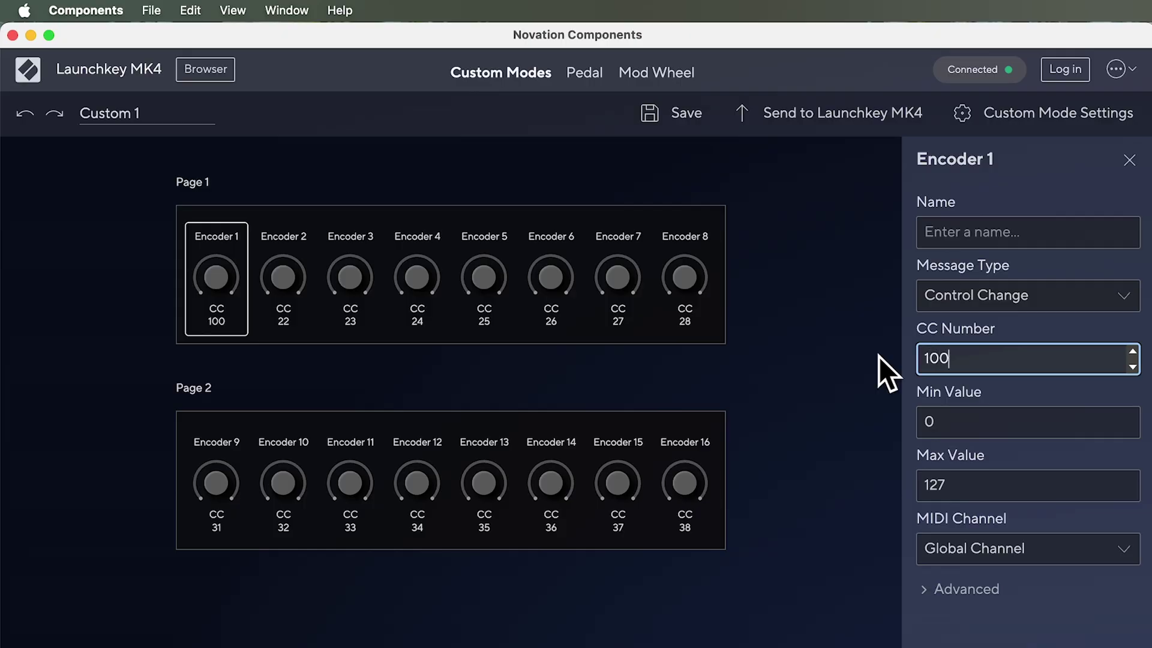
click(286, 285)
double_click(960, 358)
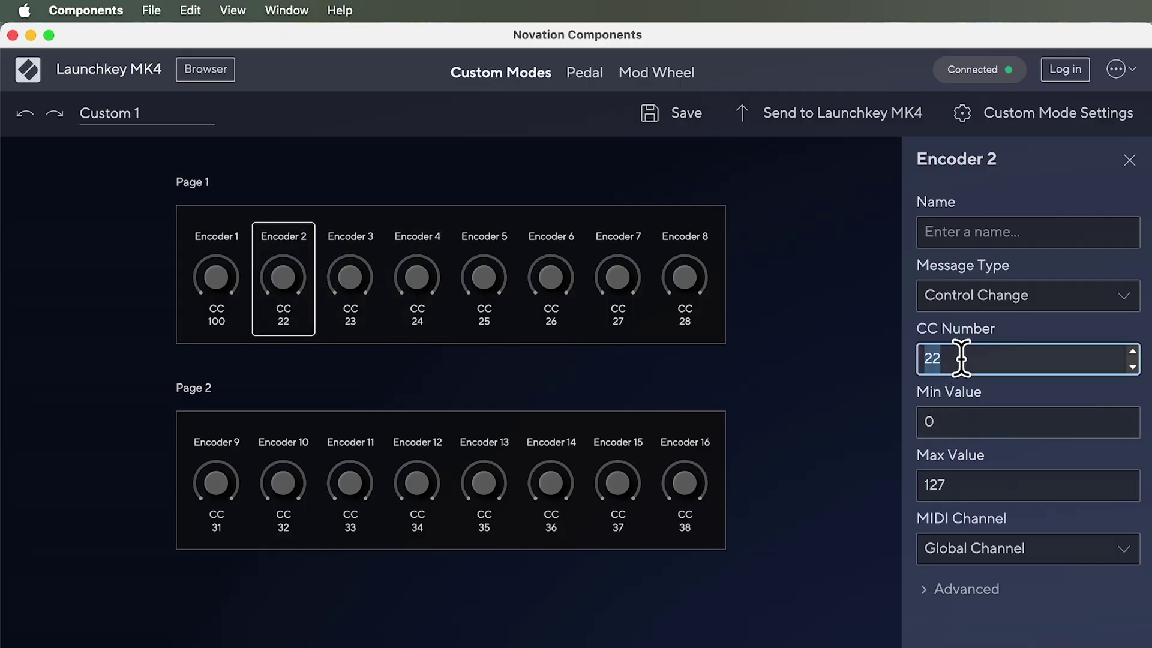
text(101)
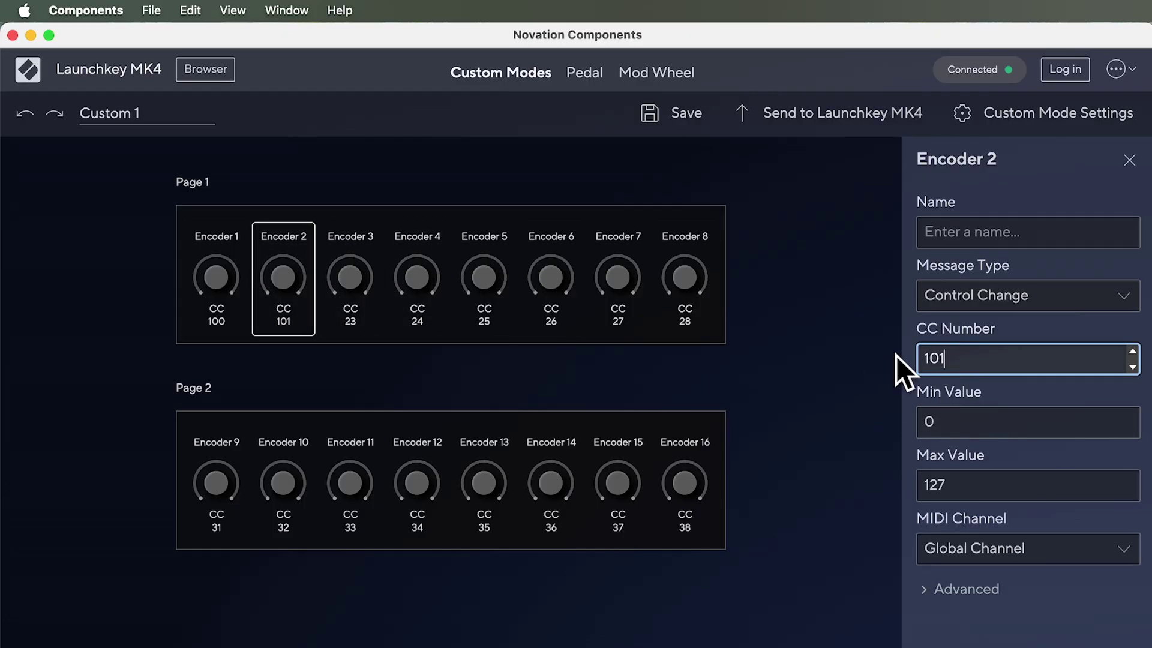
click(837, 352)
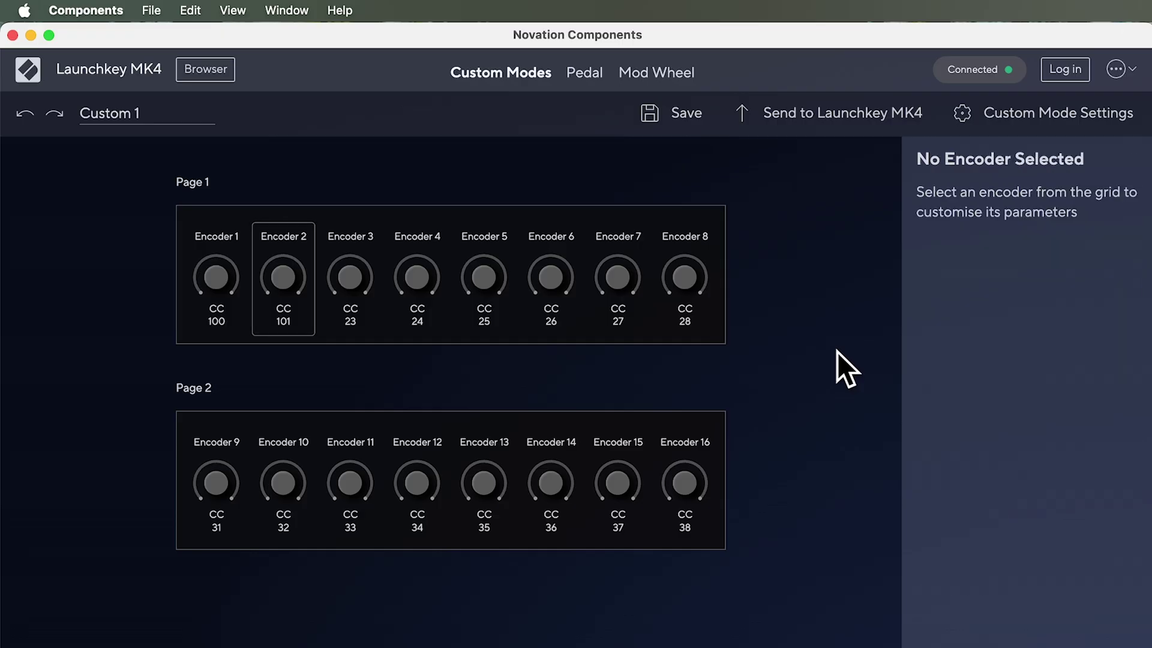
Send Custom 1 to the Launchkey MK4, overwriting custom mode slot 1.
click(808, 114)
click(426, 256)
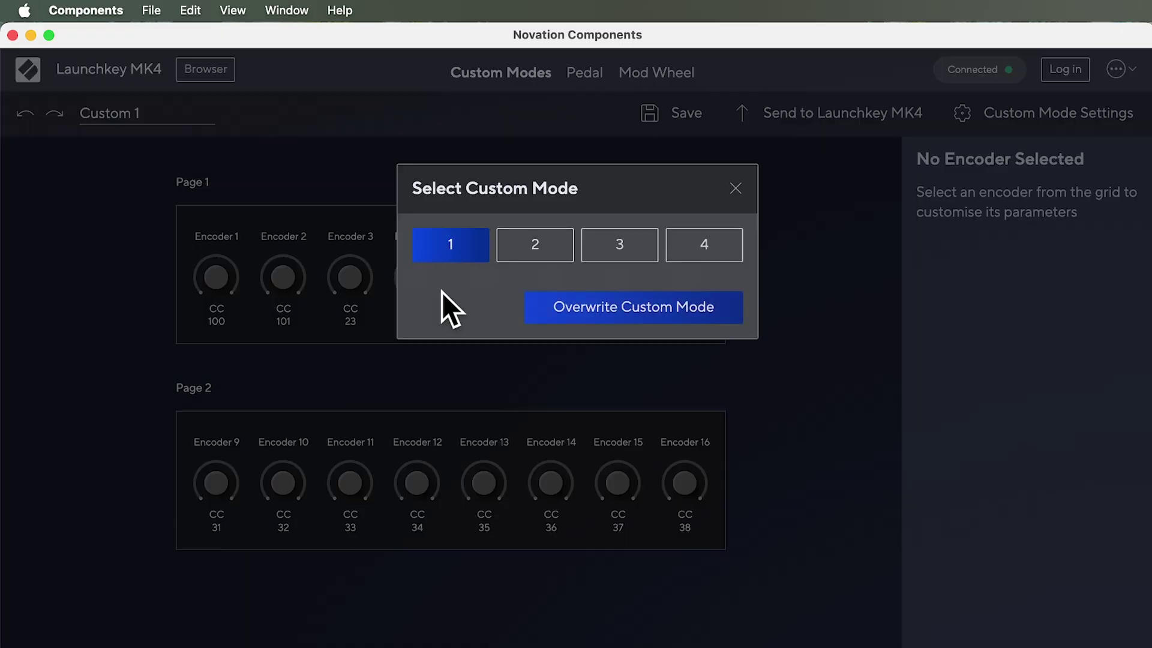
click(581, 309)
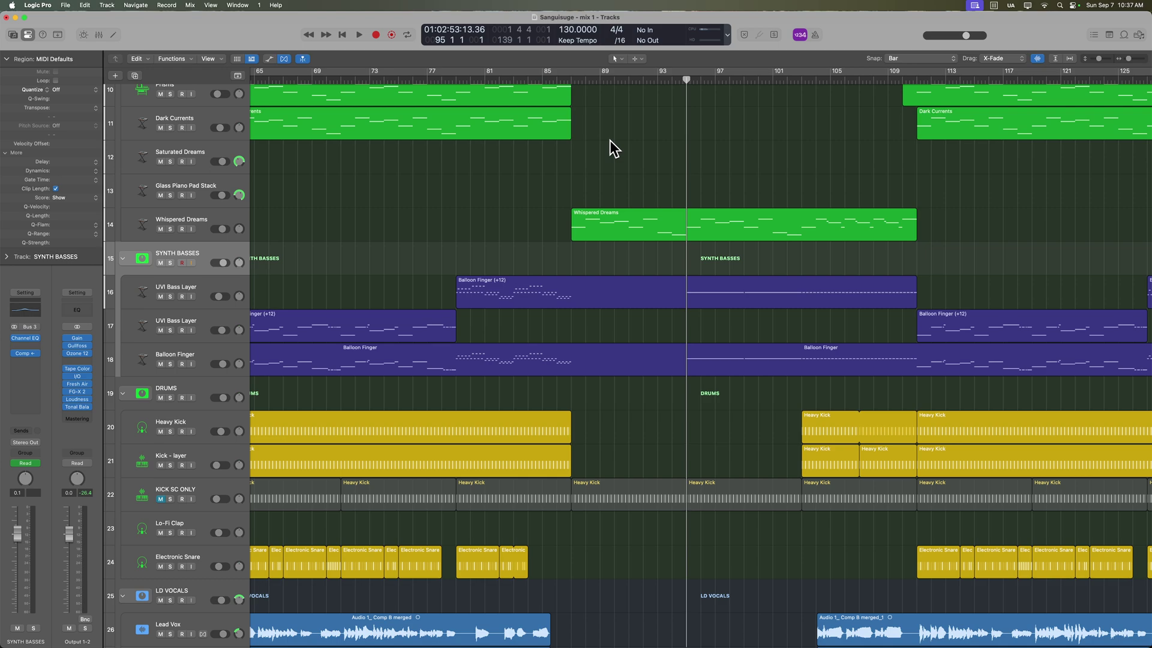
In Controller Assignments, delete the old CC 21 and CC 22 zoom assignments.
key(alt+super+k)
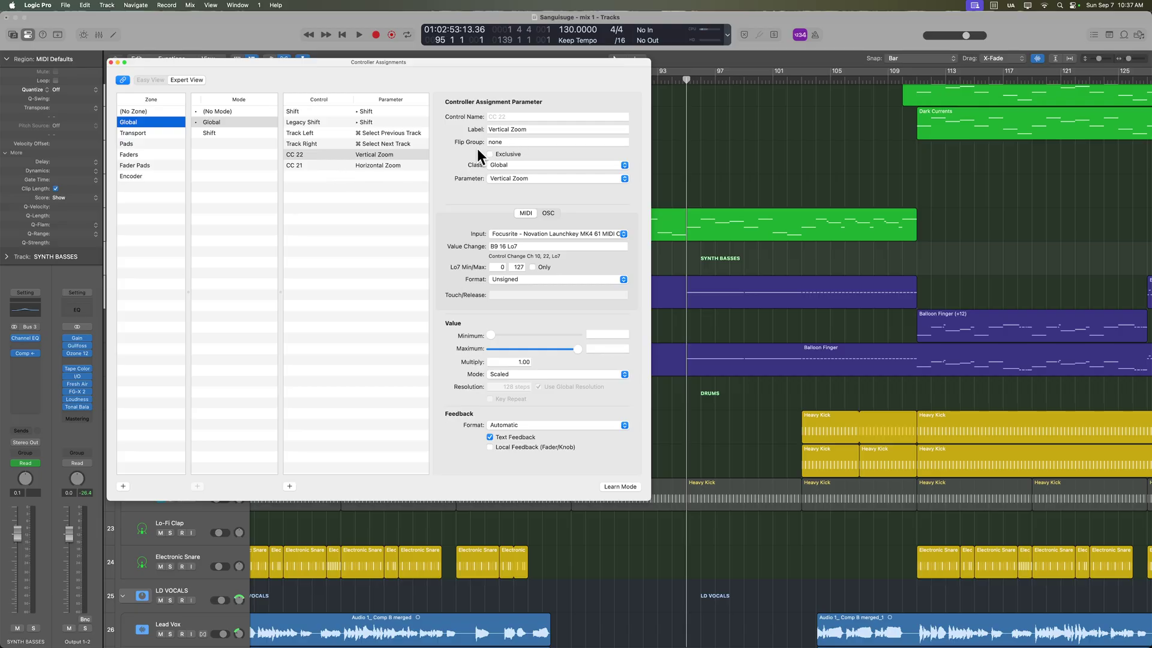
click(386, 154)
key(Delete)
key(Delete)
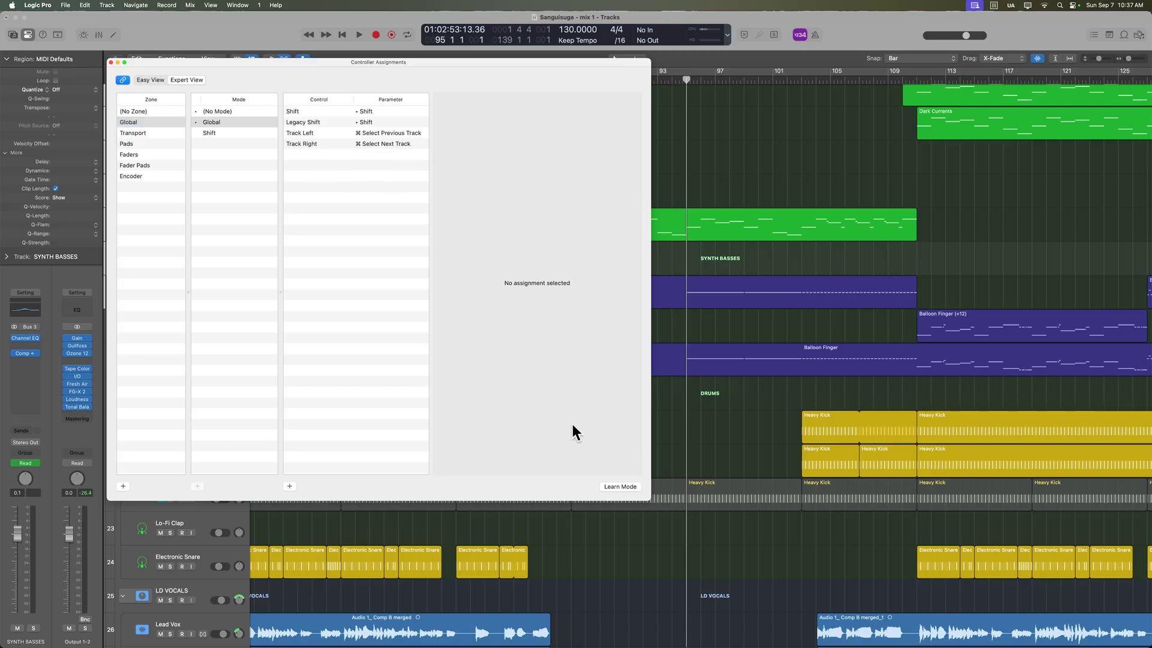
Learn CC 100 as a Global assignment controlling Horizontal Zoom.
click(628, 487)
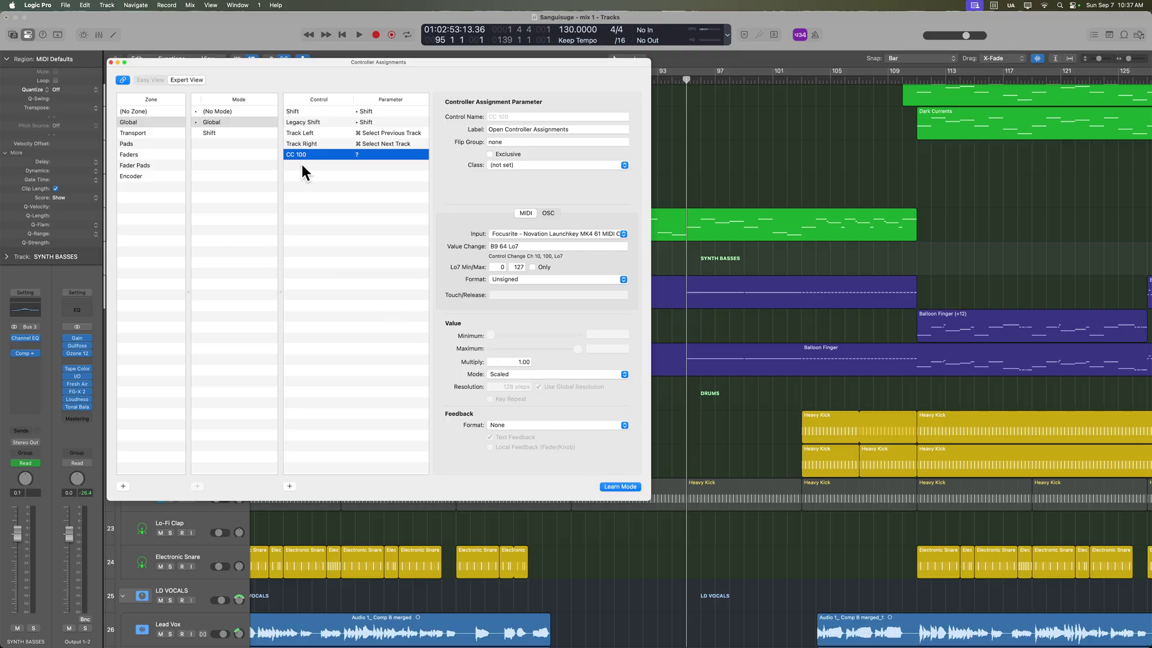
click(558, 164)
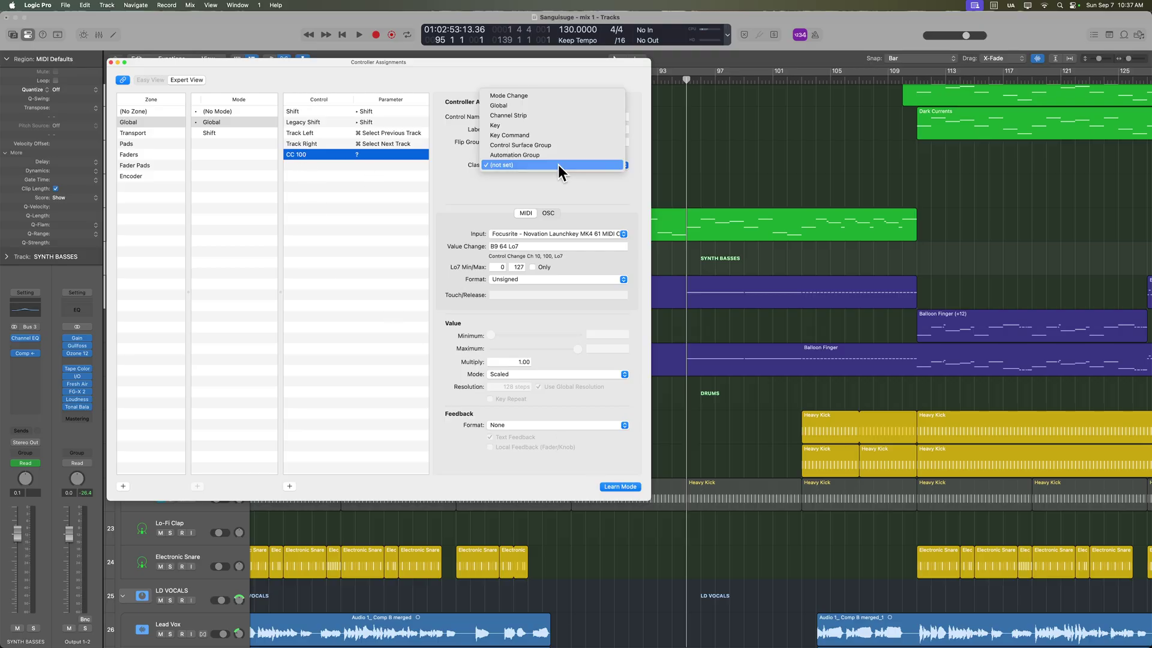
click(550, 107)
click(531, 178)
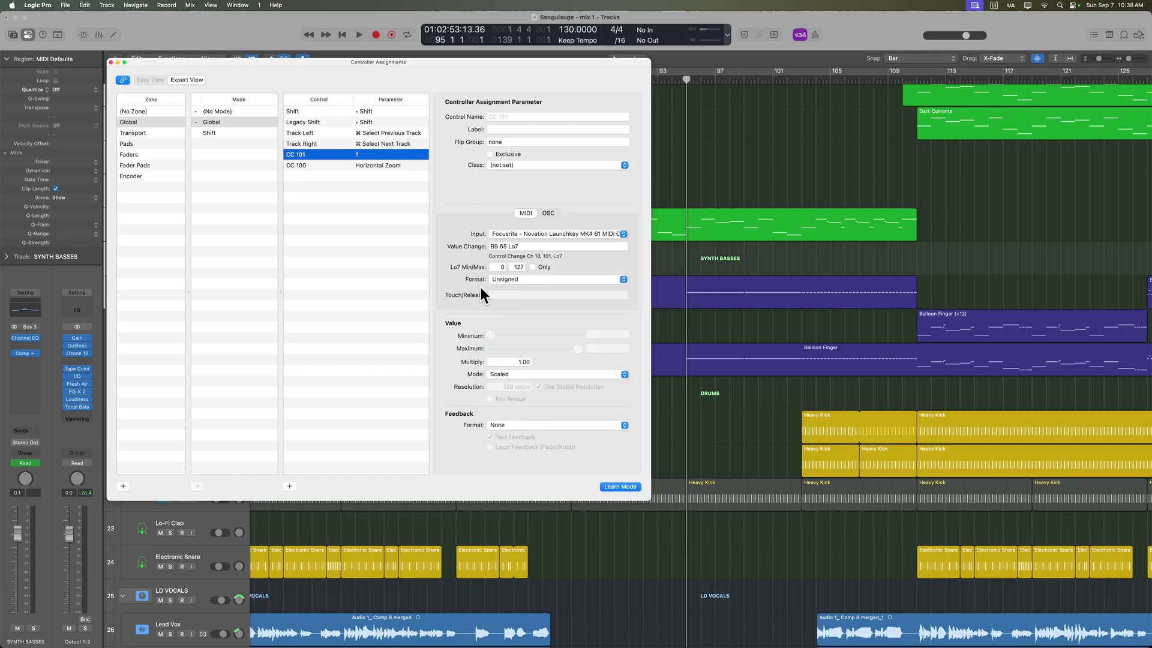
Learn CC 101 as a Global assignment controlling Vertical Zoom, then exit Learn Mode.
click(502, 165)
click(518, 106)
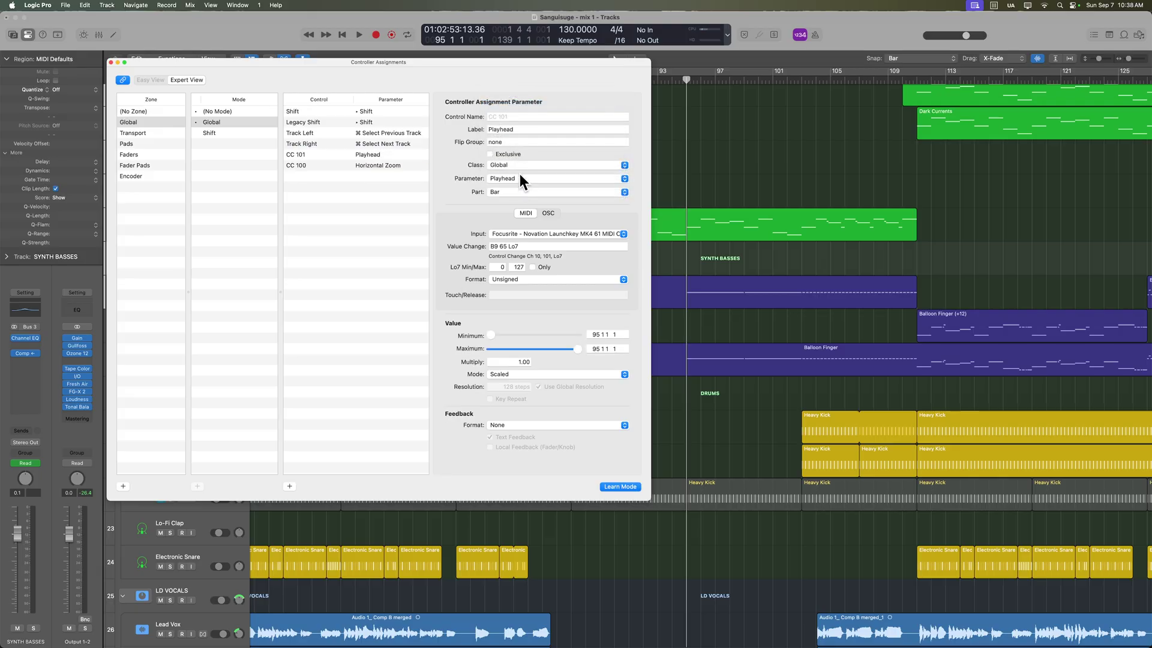
click(519, 177)
click(542, 483)
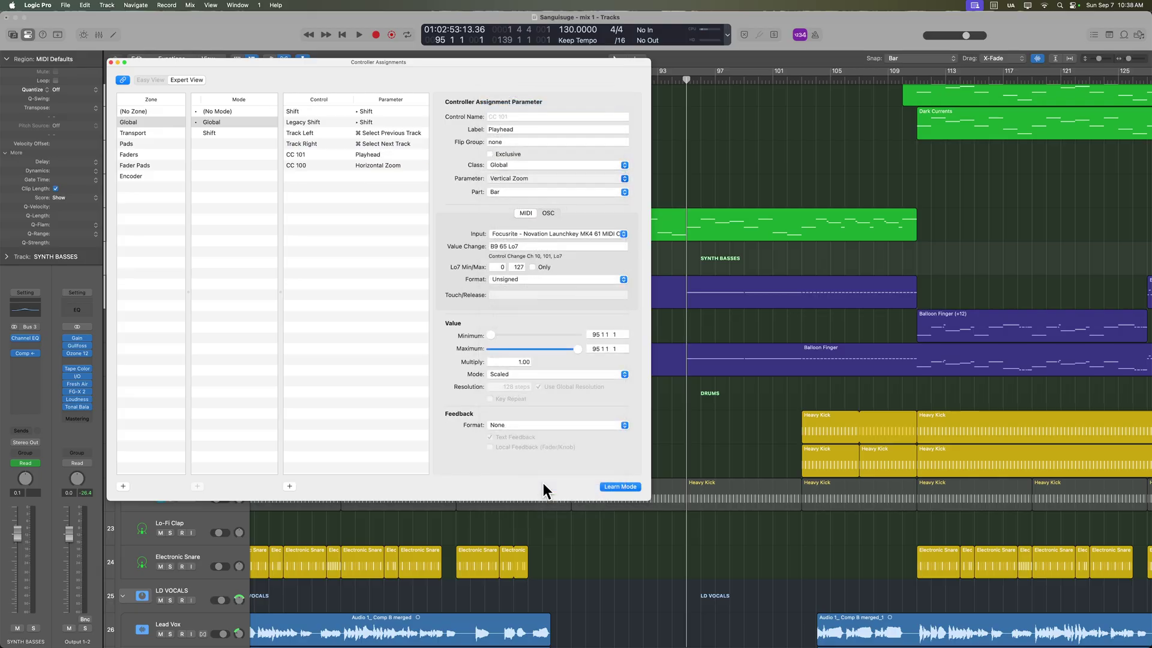
click(618, 487)
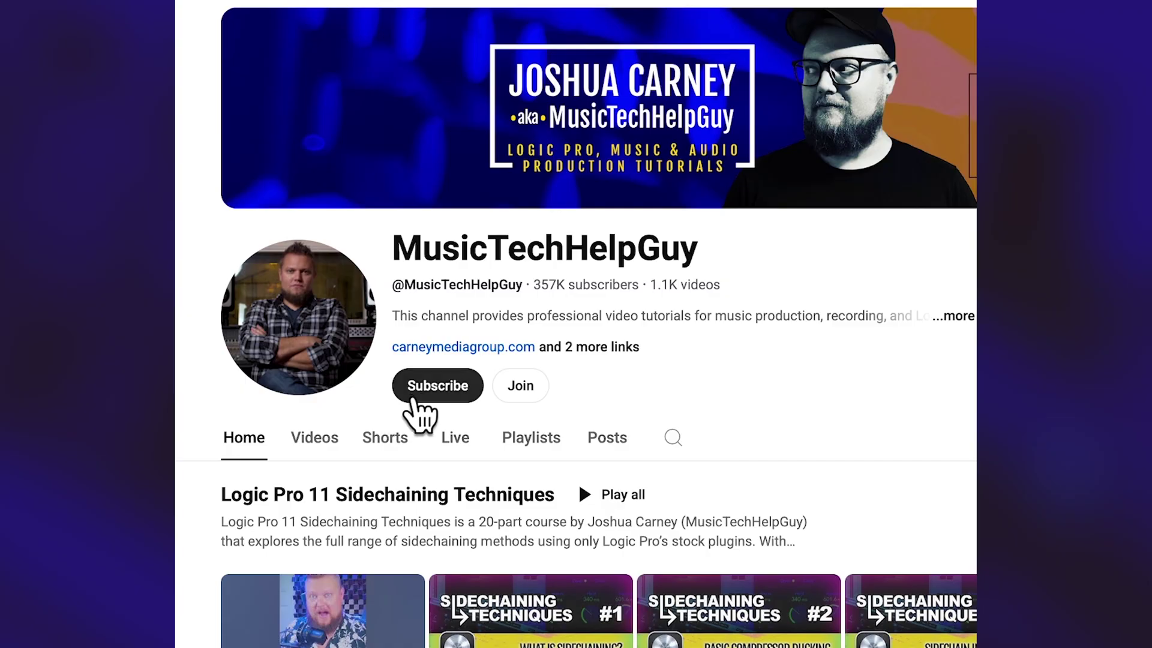
Subscribe to the channel with All notifications and open its Join membership offer.
click(333, 259)
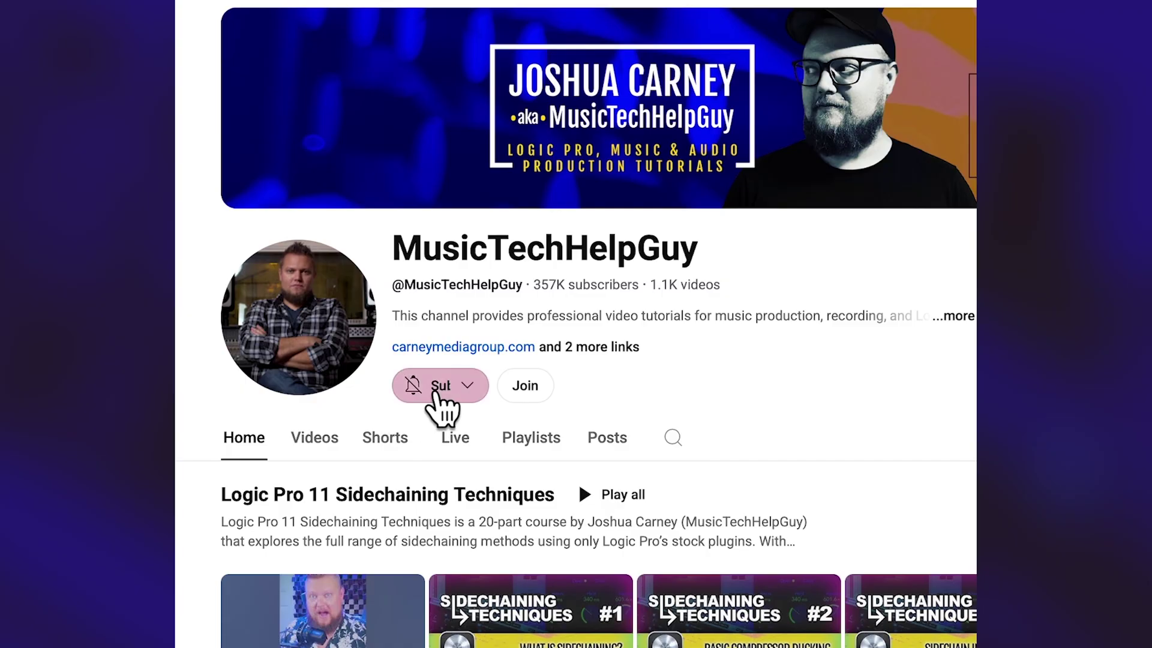
click(515, 389)
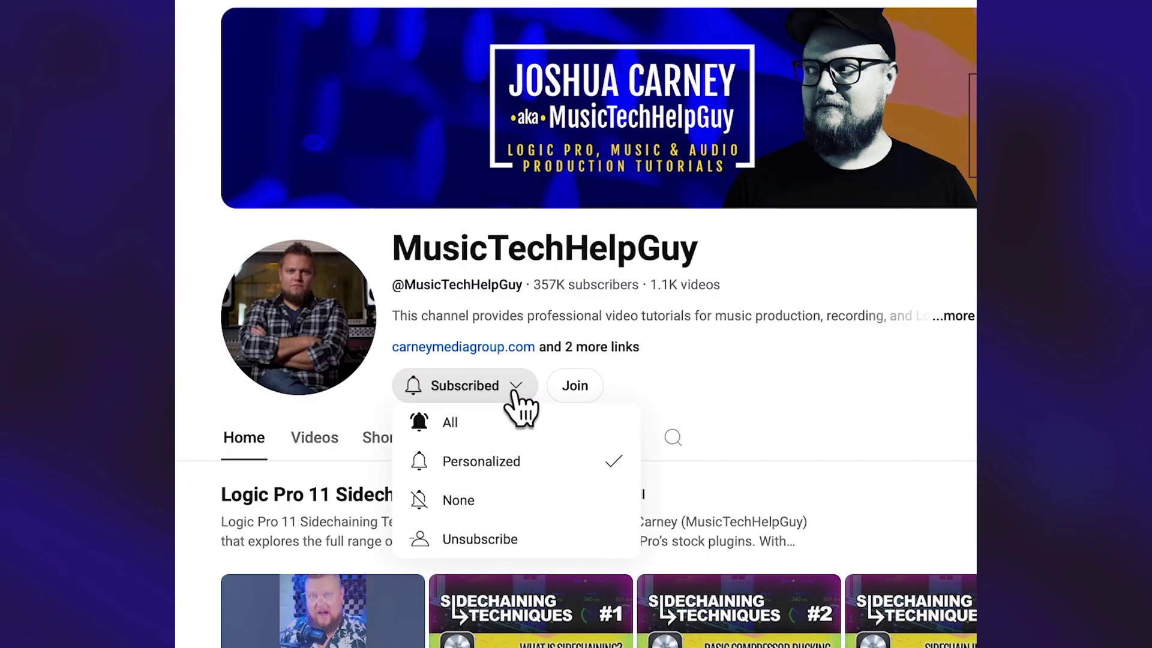
click(518, 430)
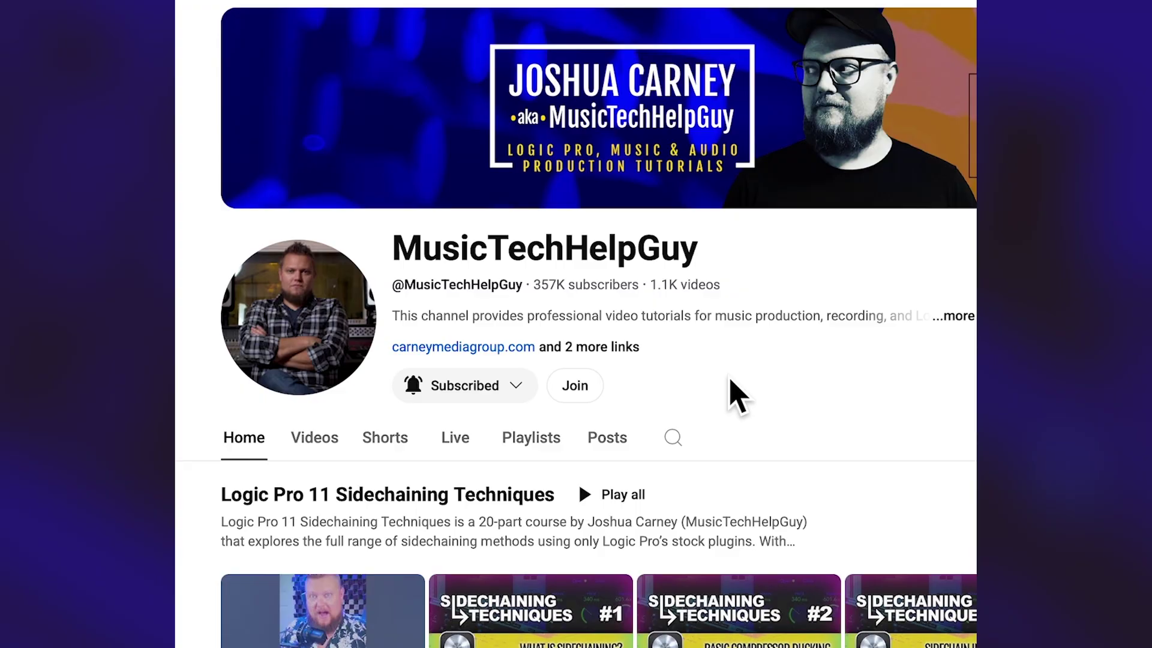
click(587, 387)
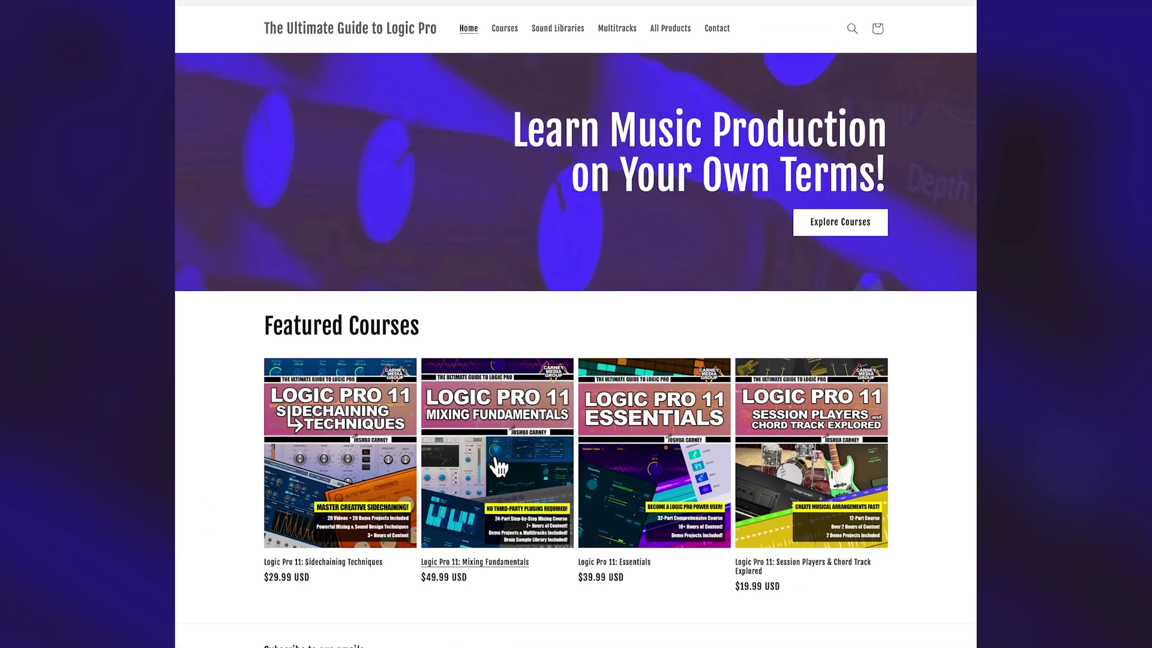
Open the Logic Pro 11: Essentials course page ($39.99 USD) from the store's featured courses.
click(646, 464)
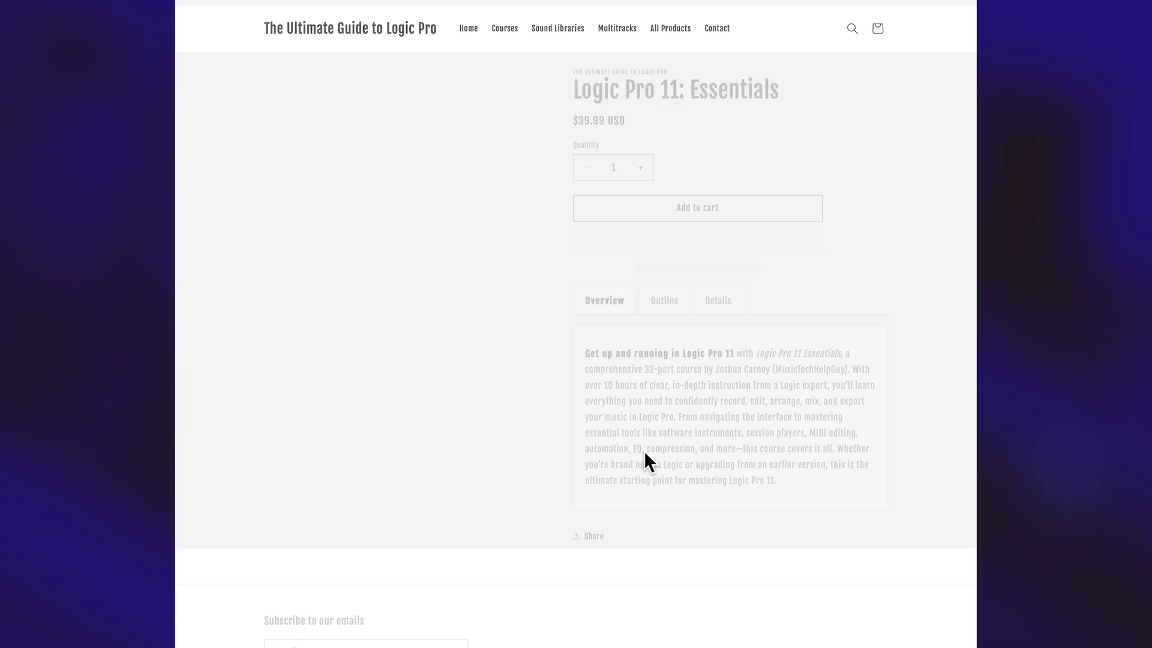